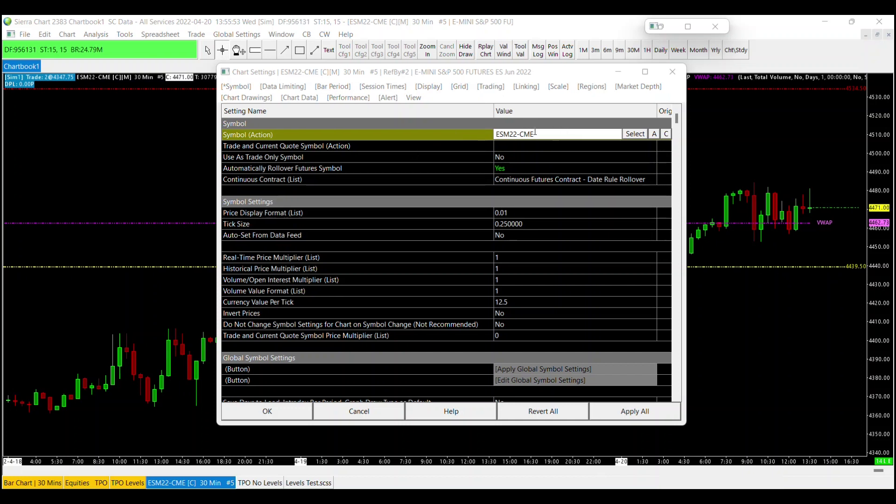
# Delete ESM22-CME from the chart's Symbol value, leaving it empty
pyautogui.moveTo(551, 134); pyautogui.dragTo(482, 134)
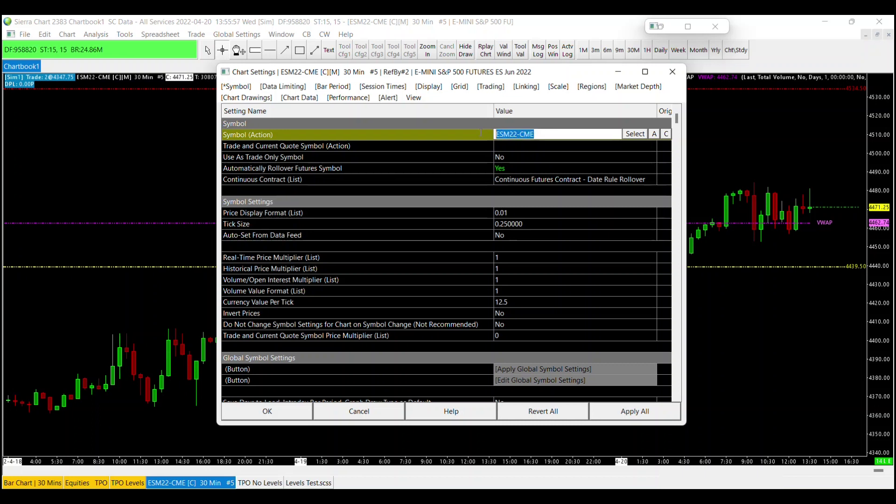
pyautogui.press('BackSpace')
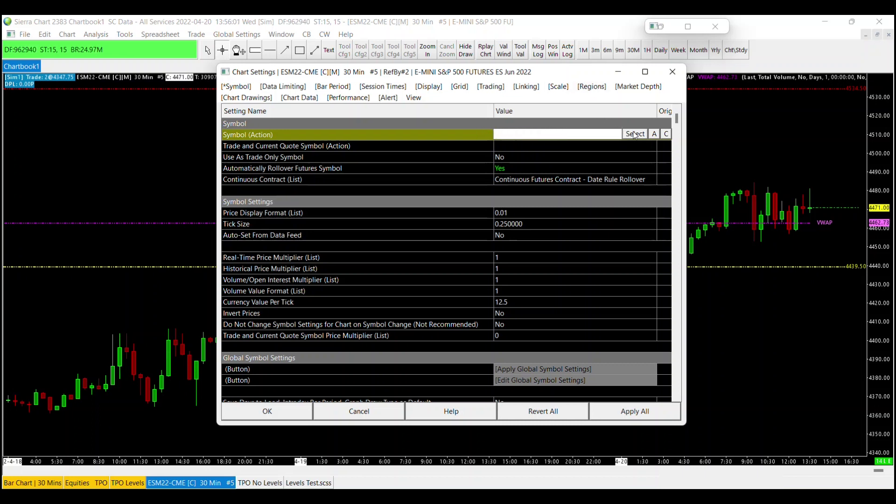
# In Find Symbol, expand the Futures - CME (Realtime) group and search for 'es'
pyautogui.click(626, 134)
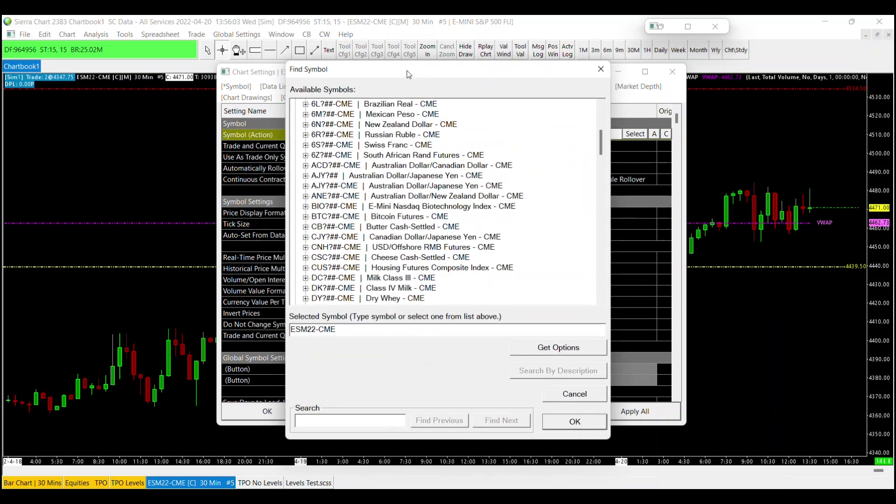
pyautogui.scroll(3, 410, 237)
pyautogui.scroll(3, 410, 237)
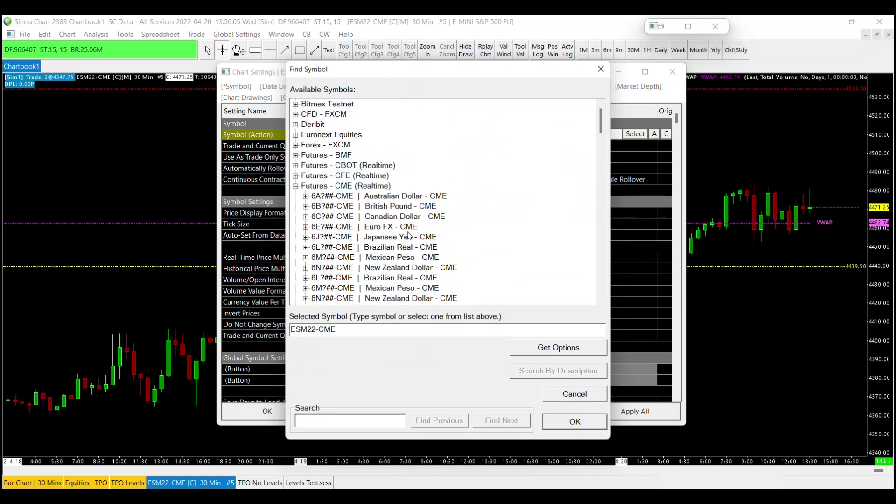
pyautogui.click(296, 197)
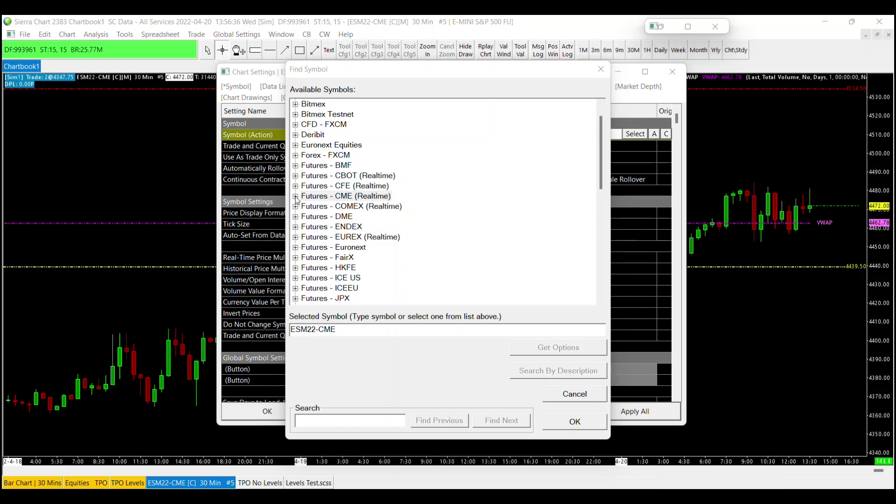
pyautogui.click(344, 196)
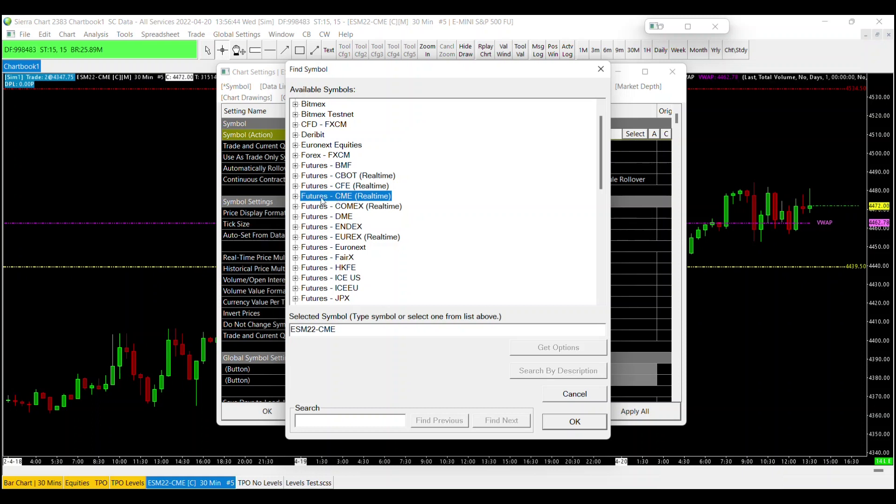
pyautogui.click(295, 197)
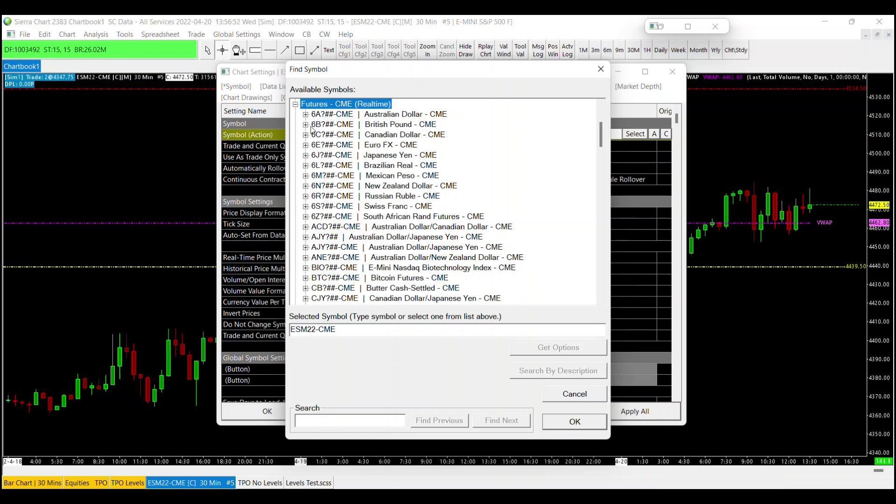
pyautogui.click(333, 417)
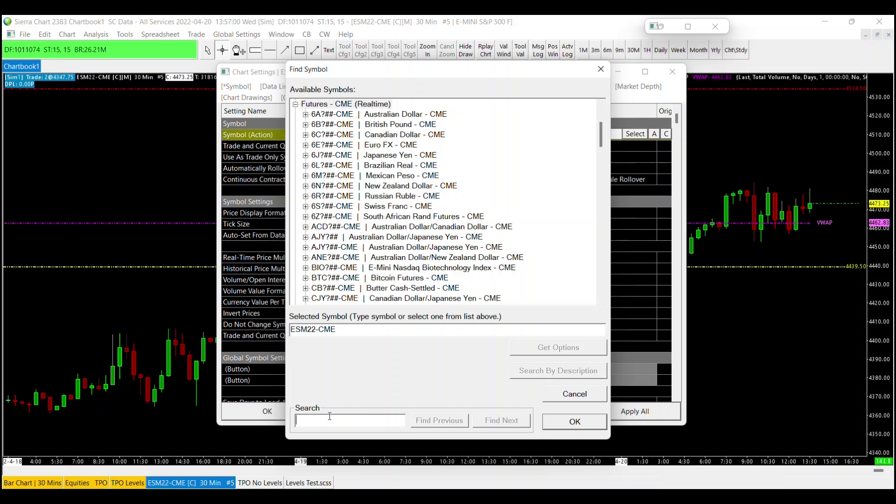
pyautogui.write('es')
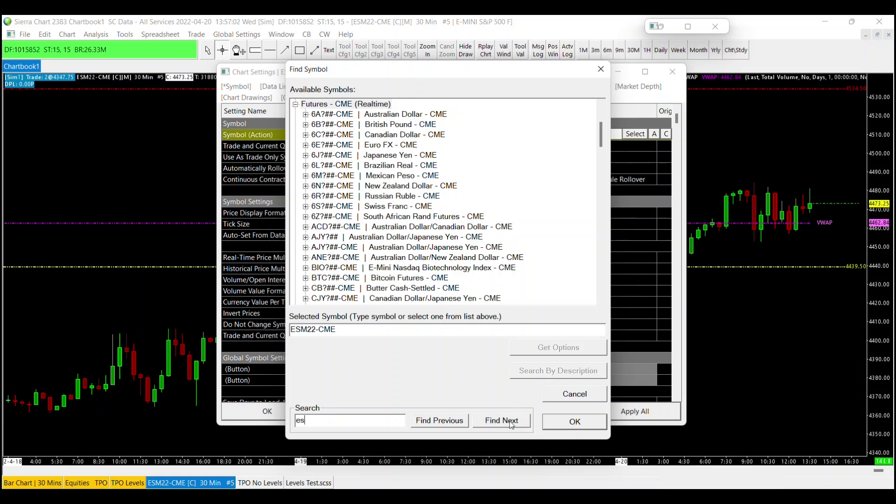
# Step through the 'es' matches to the E-Mini S&P 500 futures entry
pyautogui.click(512, 422)
pyautogui.click(508, 425)
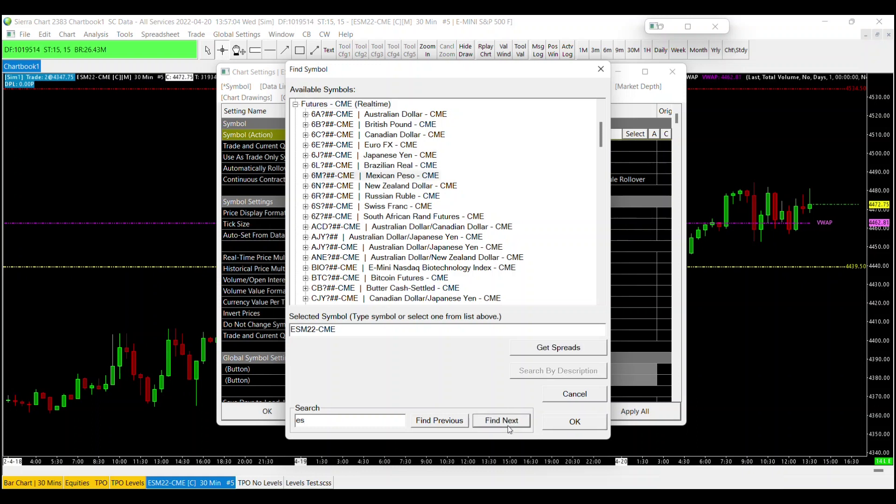
pyautogui.click(507, 428)
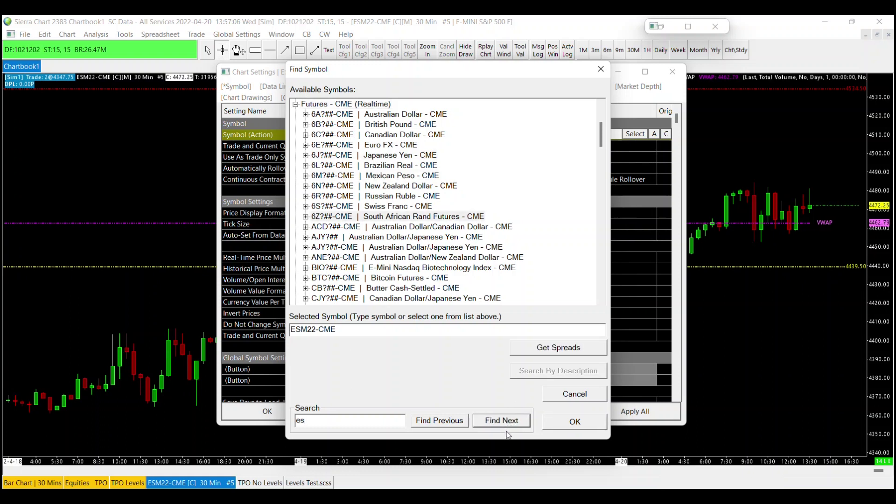
pyautogui.click(506, 425)
pyautogui.click(505, 426)
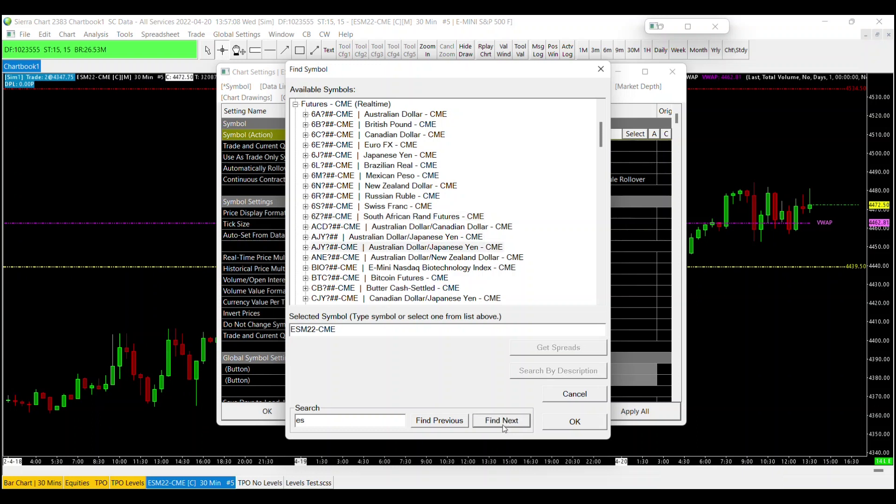
pyautogui.click(505, 426)
pyautogui.click(504, 426)
pyautogui.click(504, 427)
pyautogui.click(504, 427)
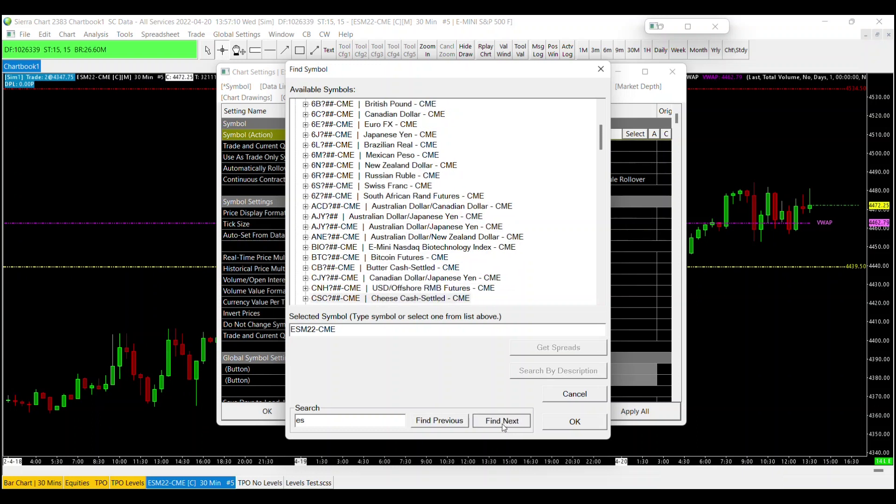
pyautogui.click(502, 424)
pyautogui.click(502, 424)
pyautogui.click(501, 425)
# Expand ES?##-CME and choose the June 2022 ESM22-CME contract
pyautogui.click(335, 288)
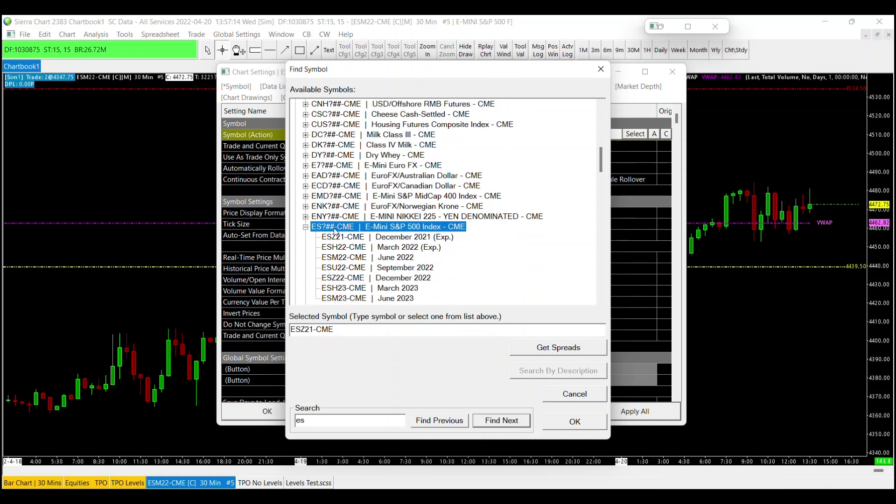
pyautogui.click(394, 258)
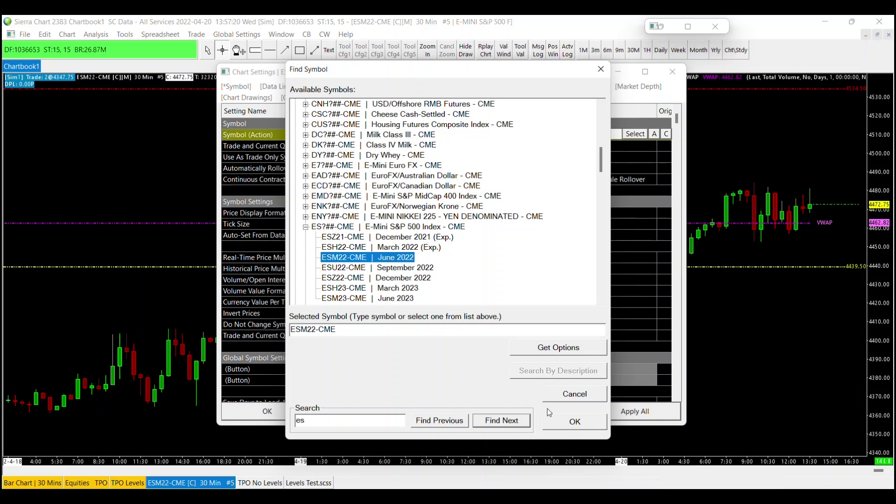
pyautogui.click(575, 422)
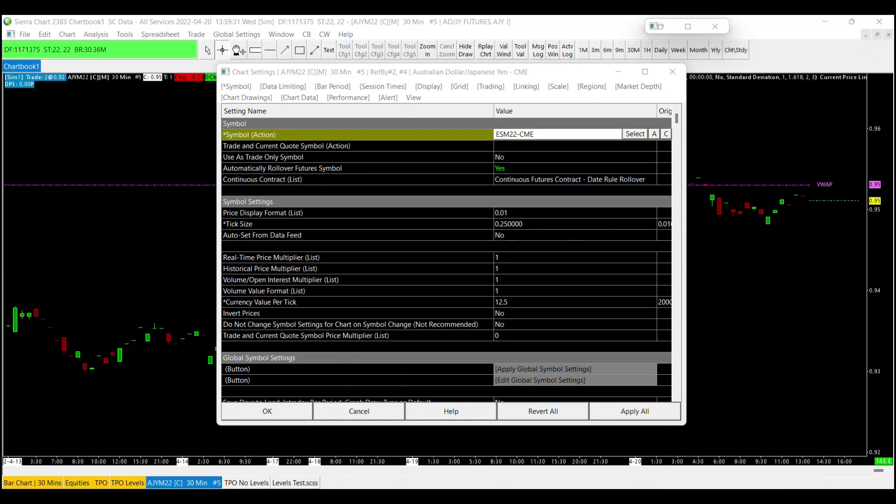
# Apply ESM22-CME to the chart, move Chart Settings left, and select Trade and Current Quote Symbol
pyautogui.click(649, 418)
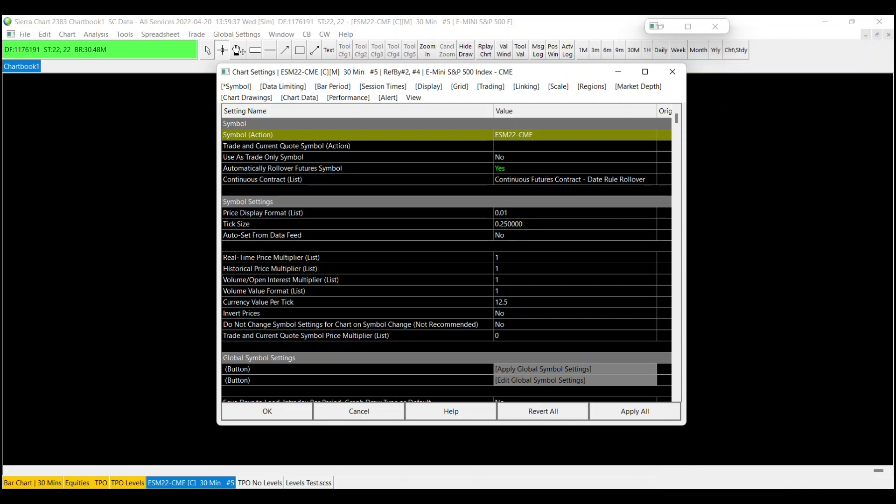
pyautogui.press('Down')
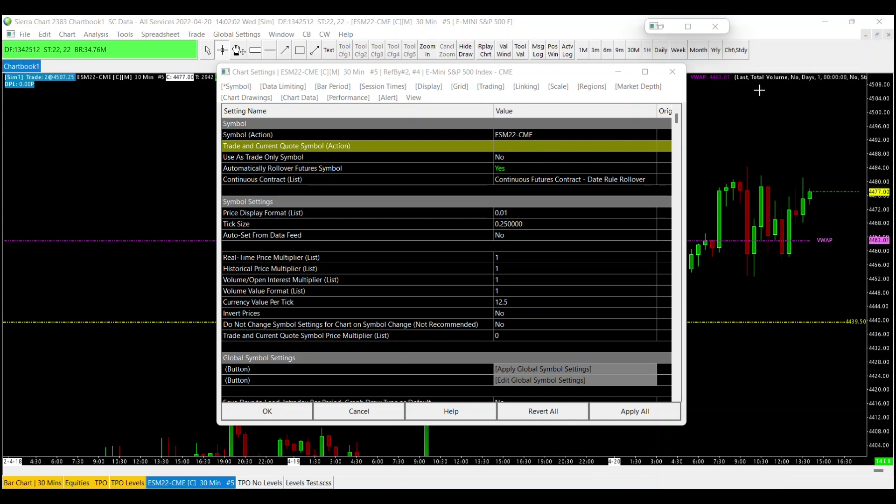
pyautogui.moveTo(560, 71); pyautogui.dragTo(501, 65)
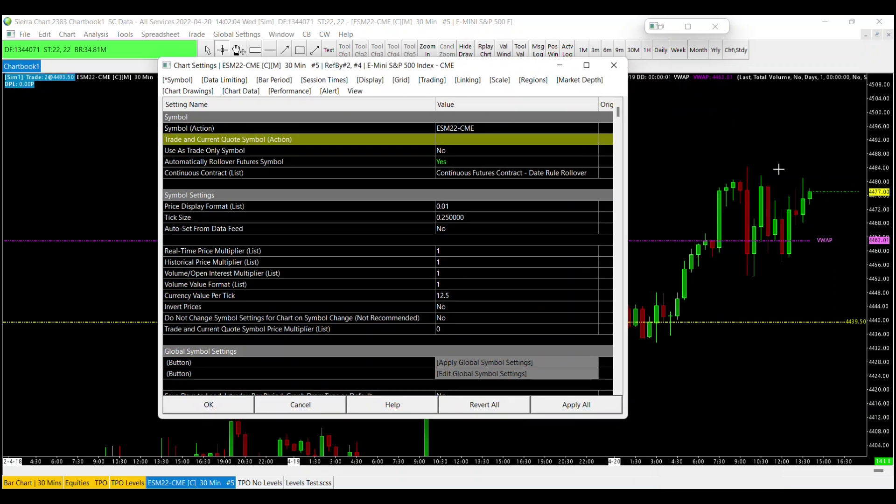
pyautogui.click(497, 126)
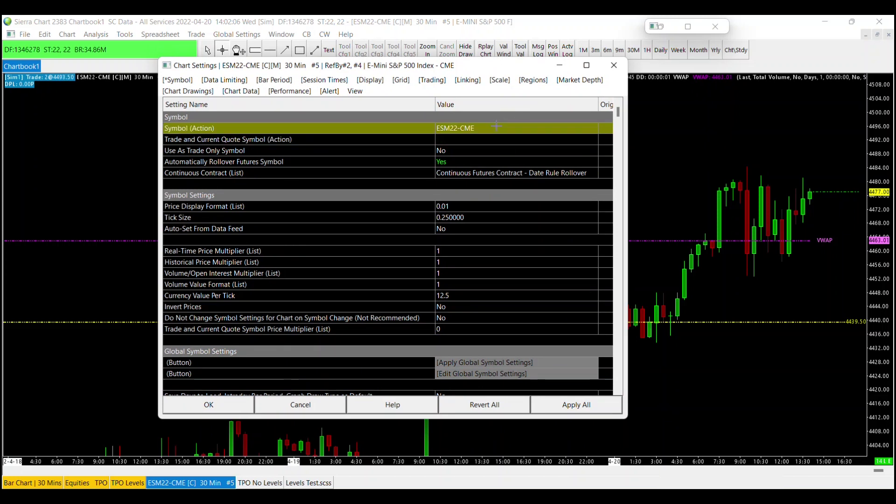
pyautogui.click(468, 139)
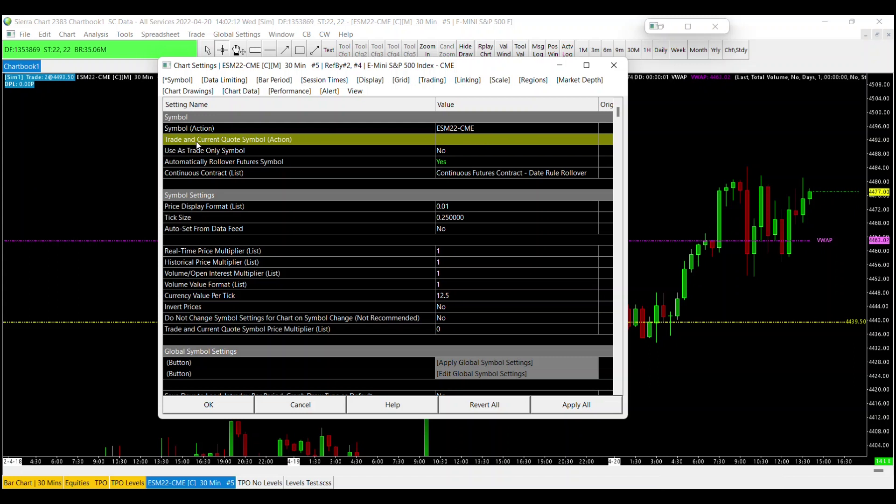
pyautogui.click(463, 140)
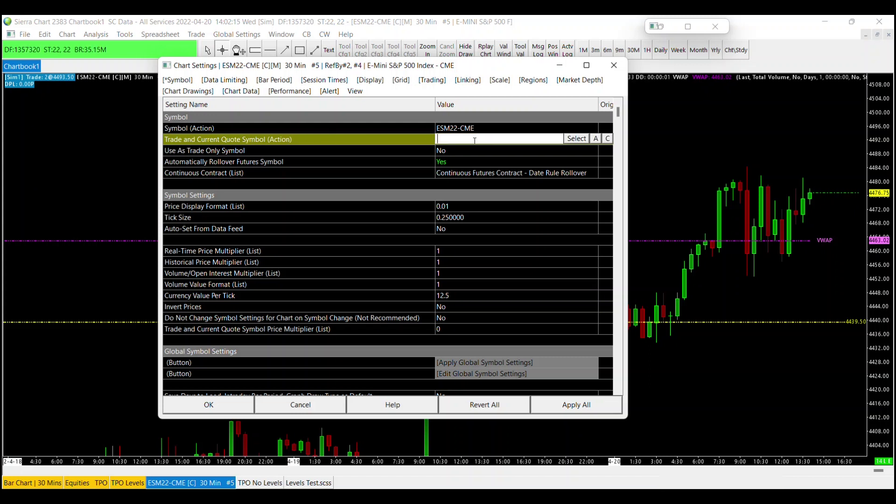
# Search Find Symbol for 'MES' within the CME futures category for the trade symbol
pyautogui.click(577, 139)
pyautogui.scroll(-5, 420, 75)
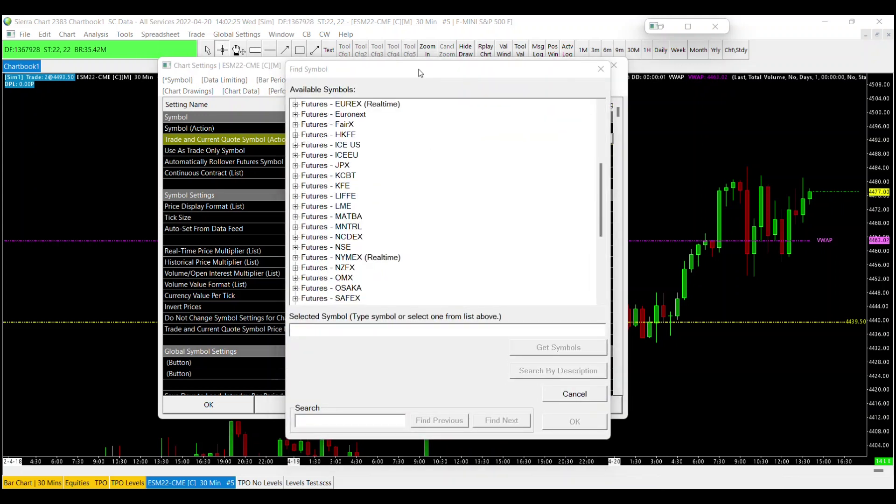
pyautogui.scroll(-4, 386, 206)
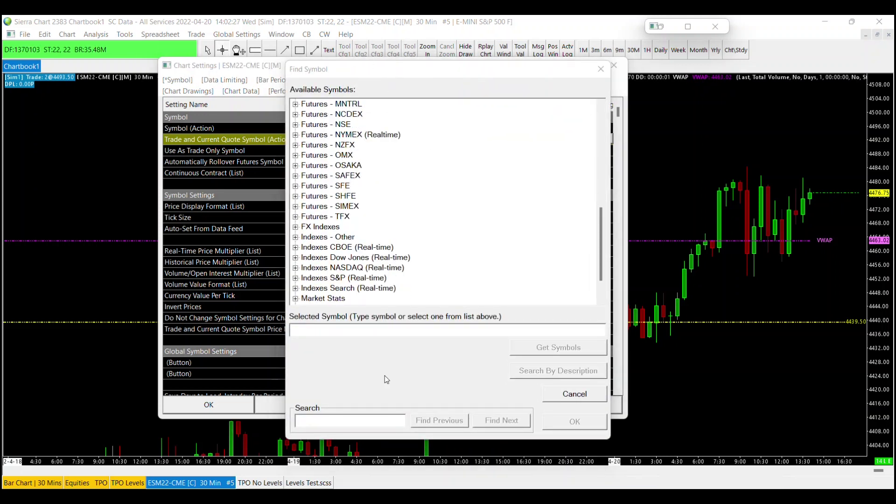
pyautogui.scroll(-2, 387, 379)
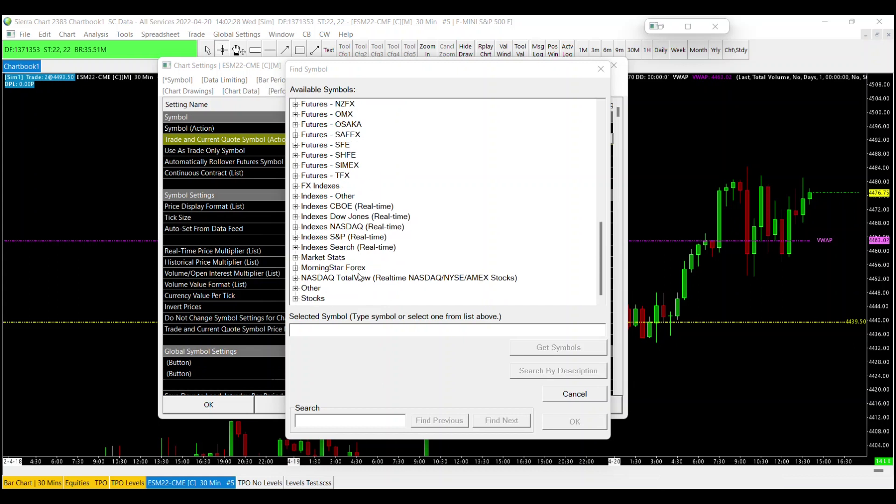
pyautogui.click(362, 421)
pyautogui.write('ME')
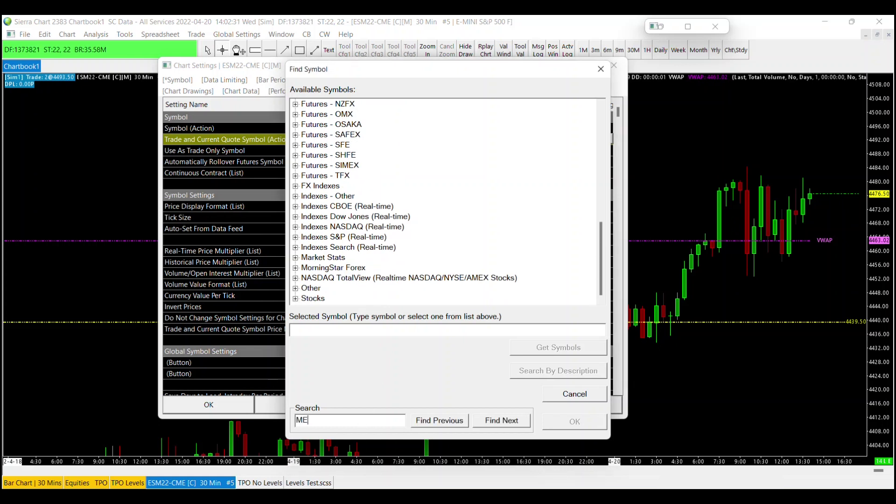
pyautogui.write('S')
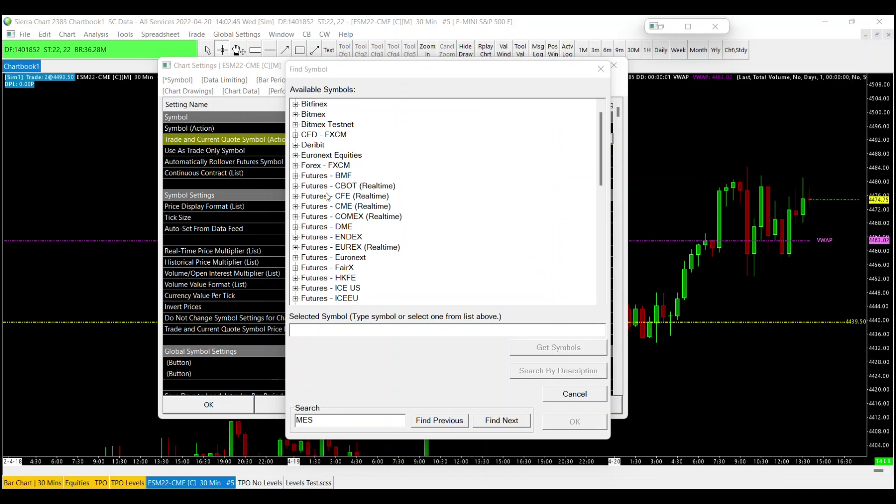
pyautogui.click(314, 207)
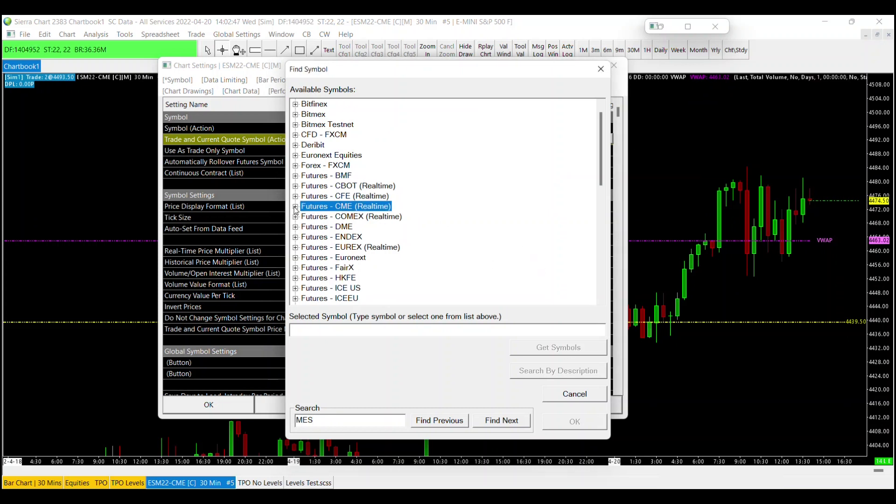
pyautogui.click(295, 206)
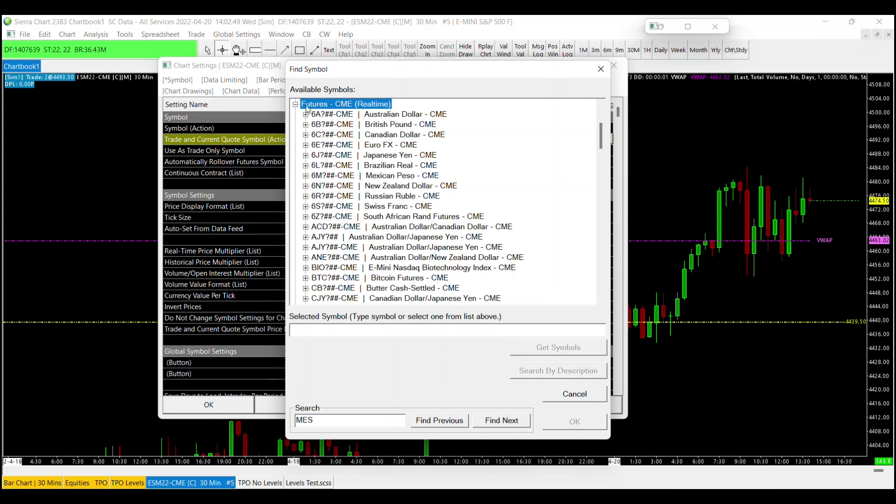
pyautogui.doubleClick(306, 106)
pyautogui.click(298, 220)
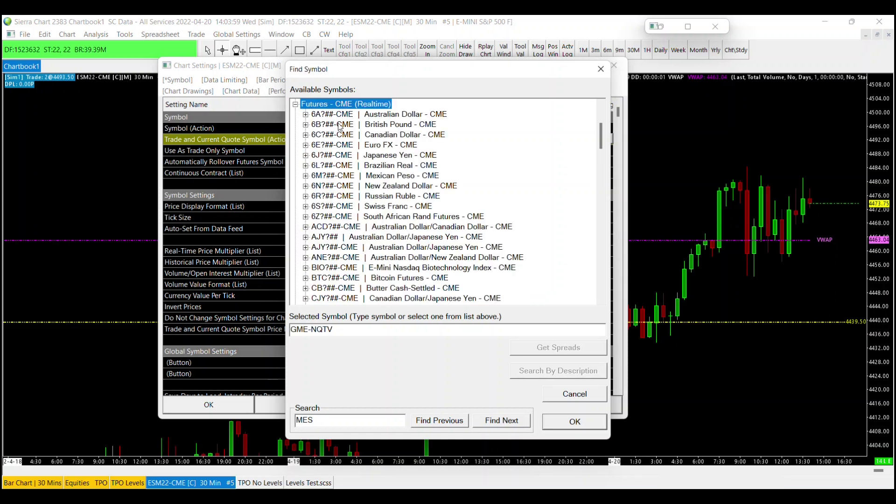
pyautogui.click(332, 421)
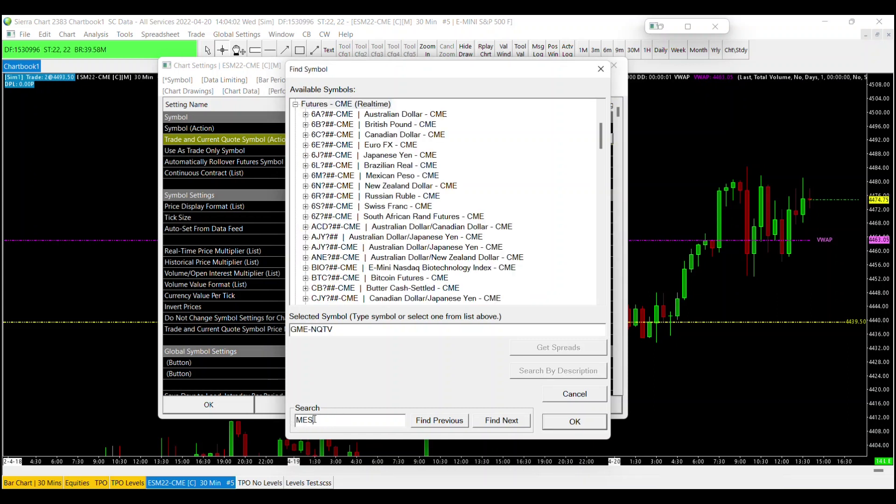
pyautogui.click(502, 421)
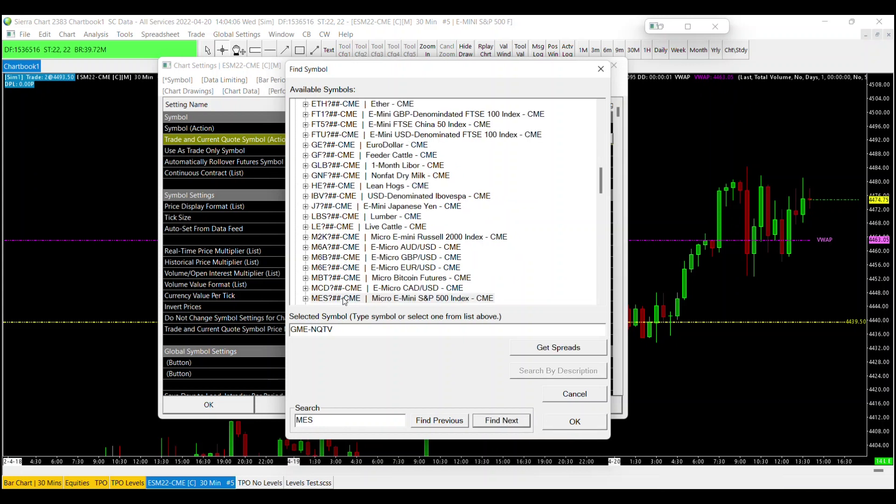
# Pick the June 2022 MESM22-CME contract as the trade and quote symbol and apply it
pyautogui.click(328, 300)
pyautogui.click(306, 298)
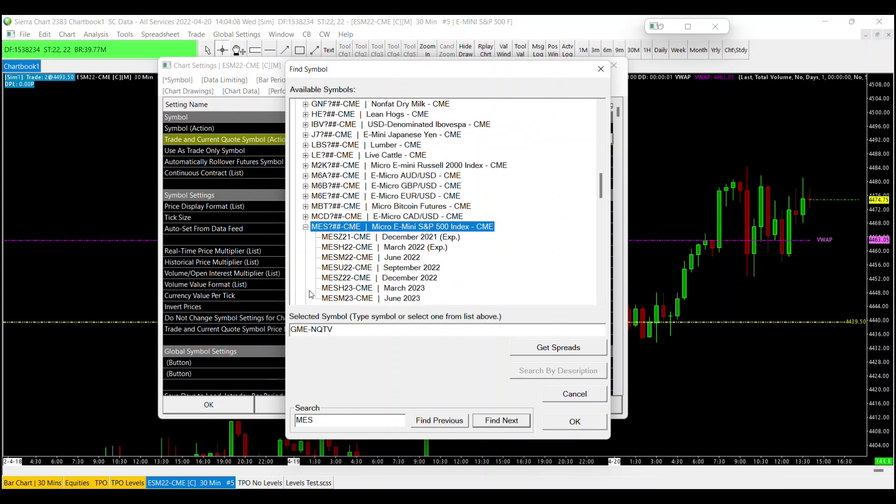
pyautogui.click(395, 260)
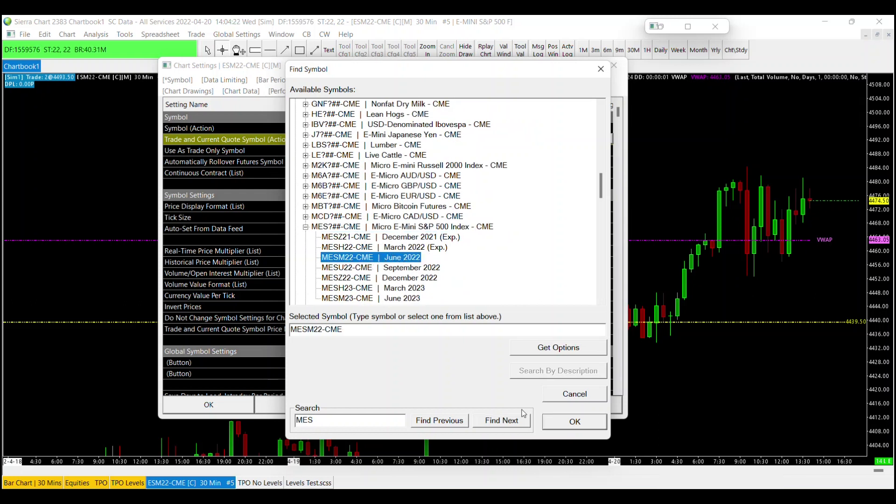
pyautogui.click(578, 423)
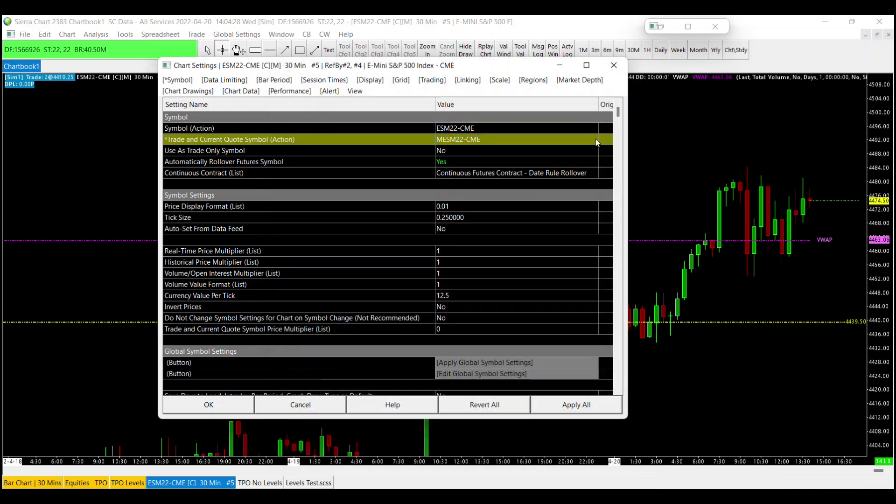
pyautogui.click(582, 408)
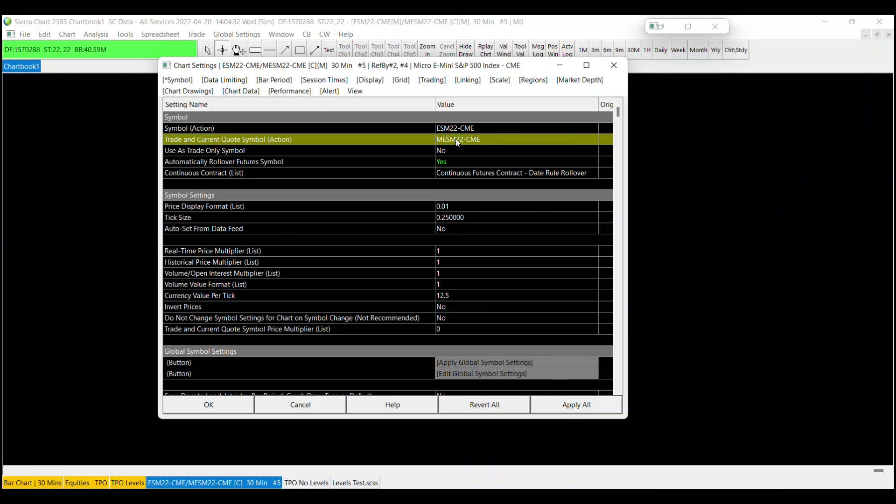
pyautogui.click(370, 26)
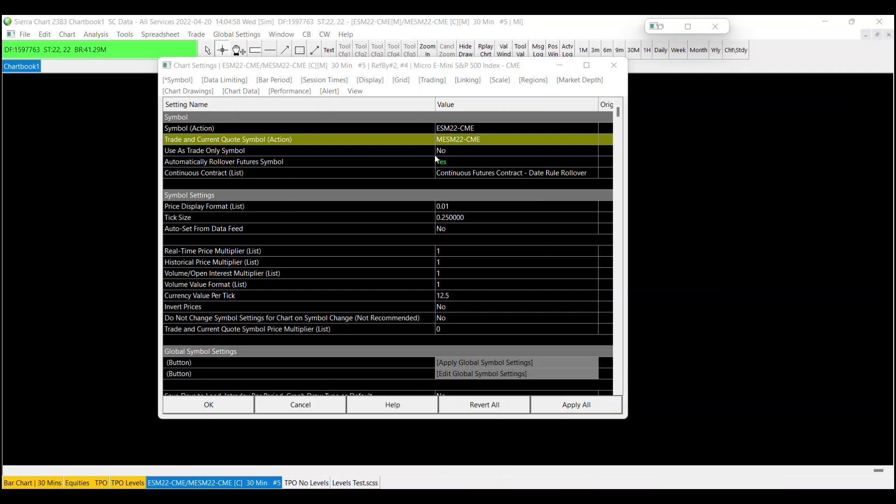
# Set Use As Trade Only Symbol and Automatically Rollover Futures Symbol both to Yes
pyautogui.click(303, 155)
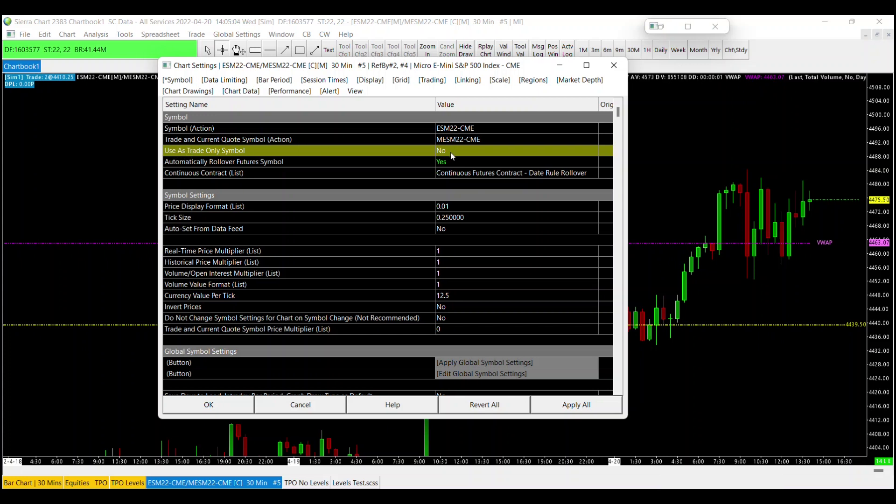
pyautogui.doubleClick(451, 151)
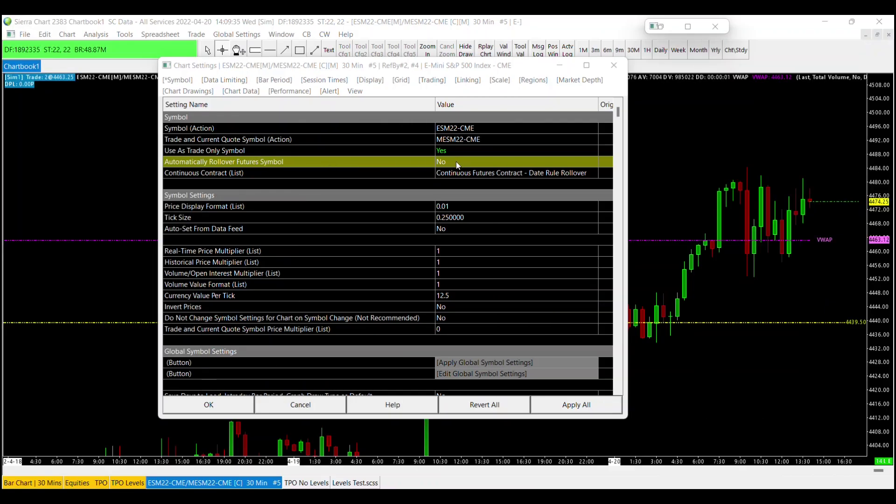
pyautogui.click(428, 173)
# Keep Automatically Rollover Futures Symbol at Yes and apply the symbol settings to the chart
pyautogui.click(434, 162)
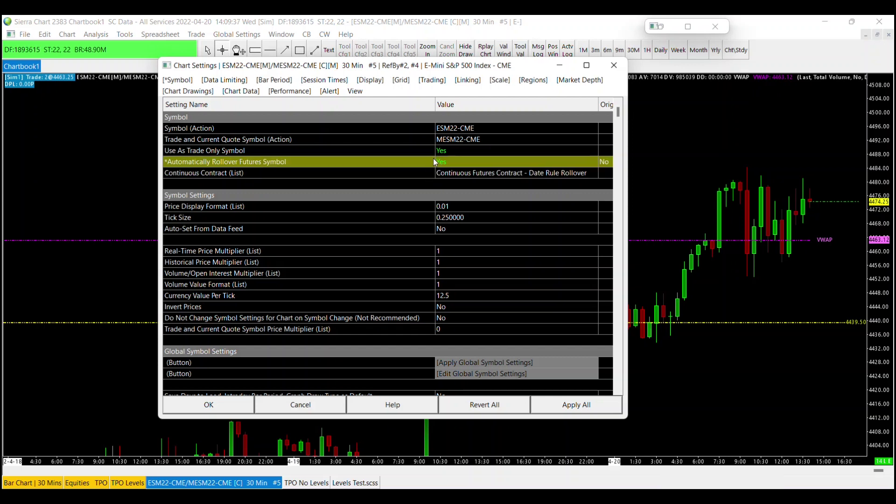
pyautogui.click(467, 152)
pyautogui.click(464, 162)
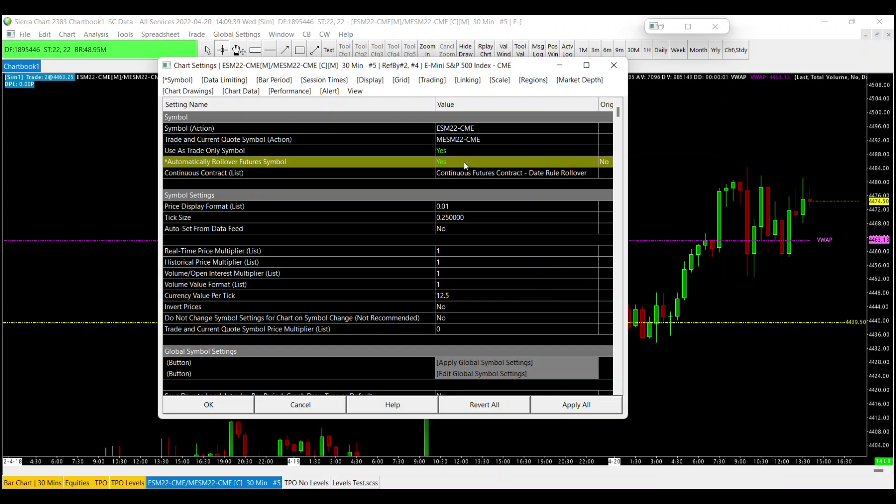
pyautogui.click(457, 161)
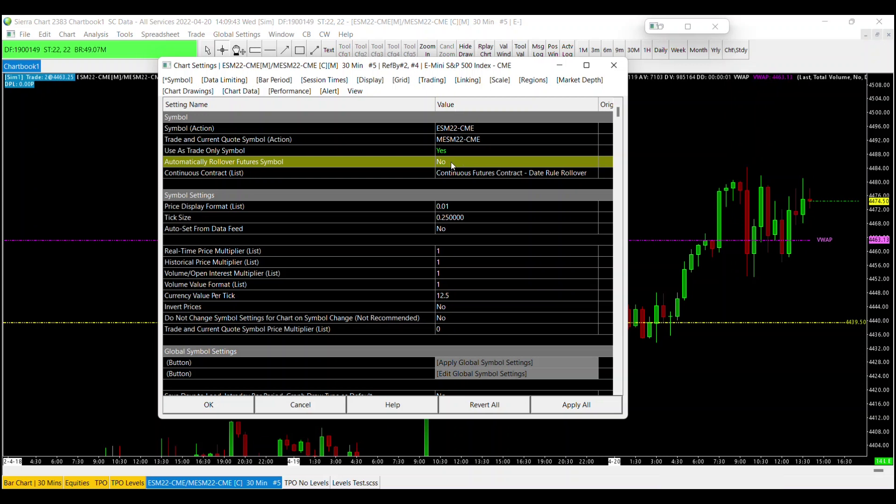
pyautogui.click(451, 162)
pyautogui.click(455, 162)
pyautogui.click(455, 162)
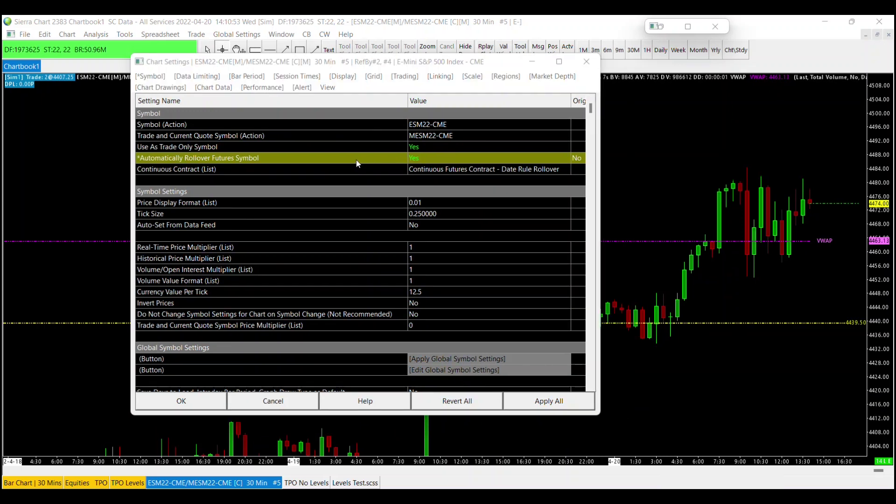
pyautogui.click(565, 404)
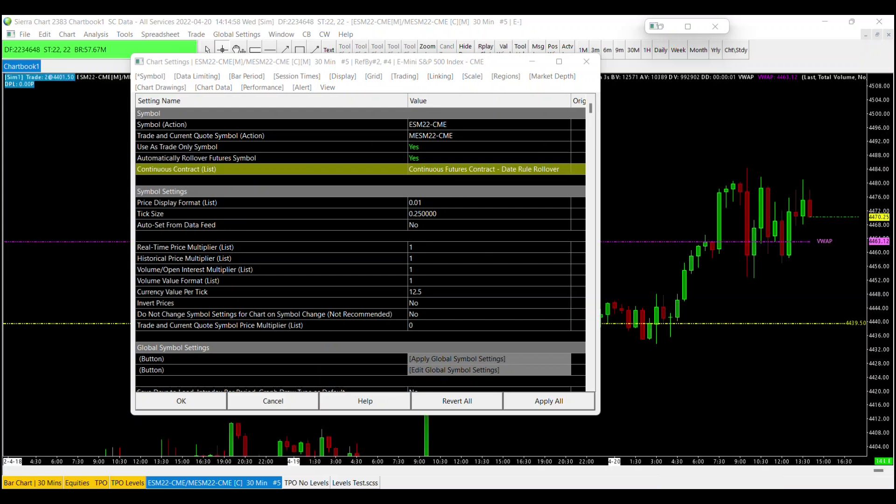
pyautogui.click(271, 169)
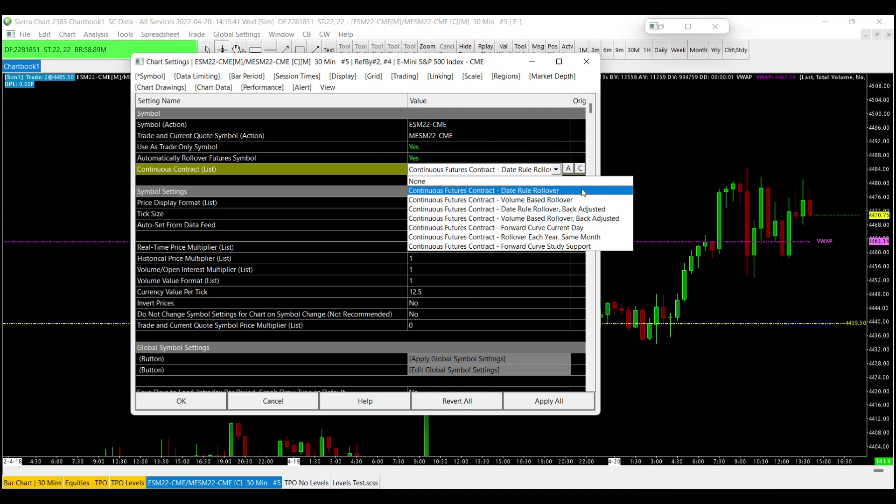
pyautogui.click(538, 171)
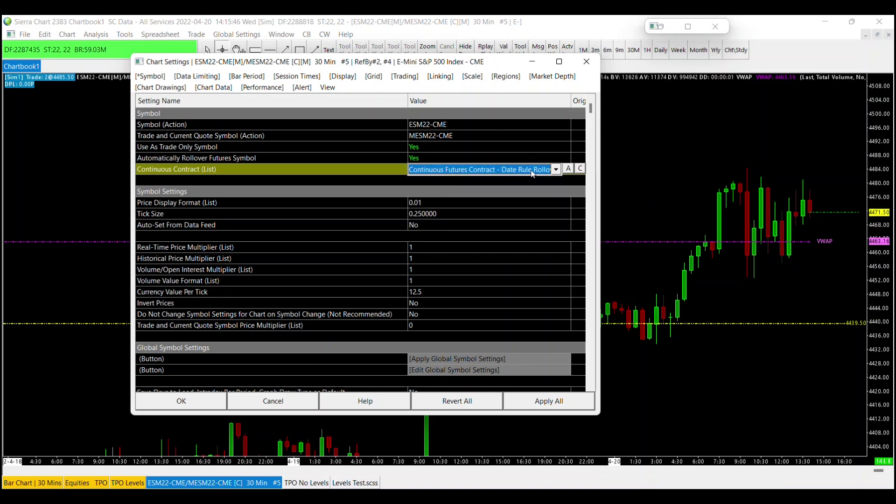
pyautogui.click(485, 171)
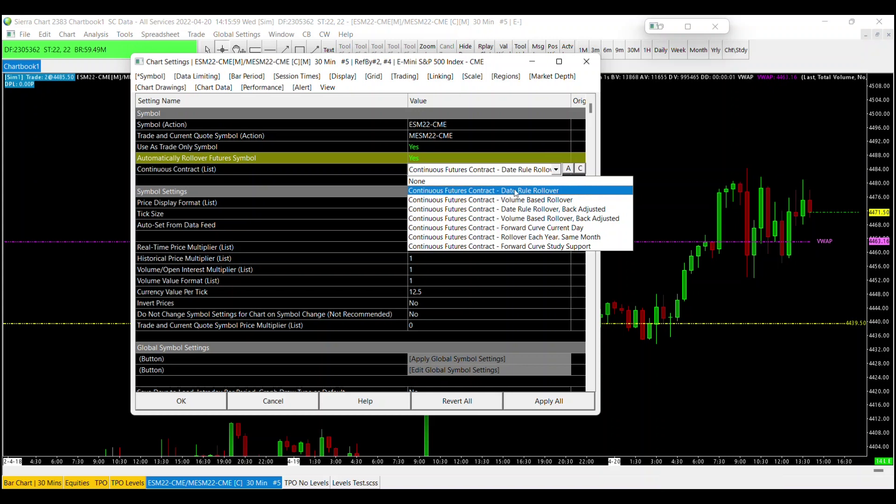
pyautogui.click(560, 195)
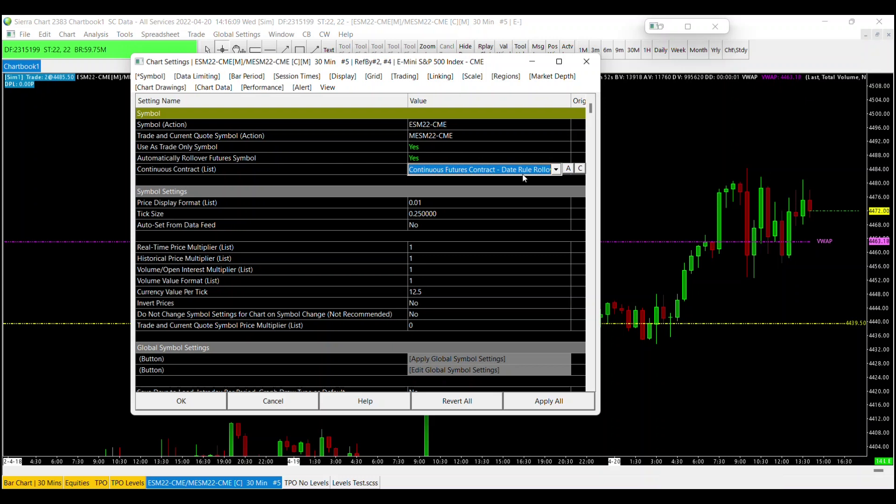
pyautogui.click(476, 170)
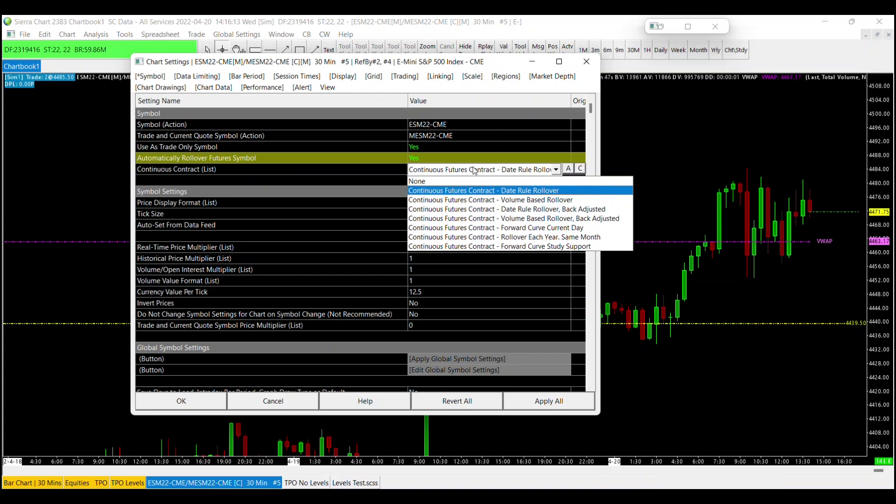
pyautogui.click(476, 170)
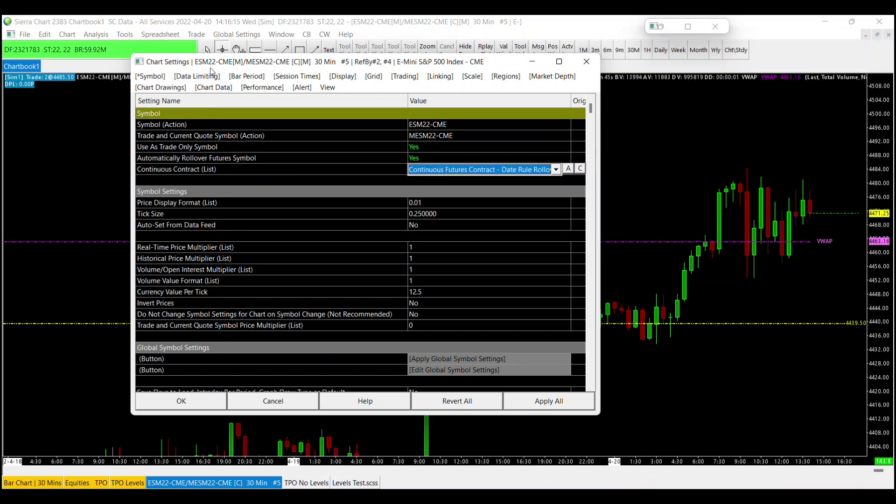
pyautogui.click(443, 172)
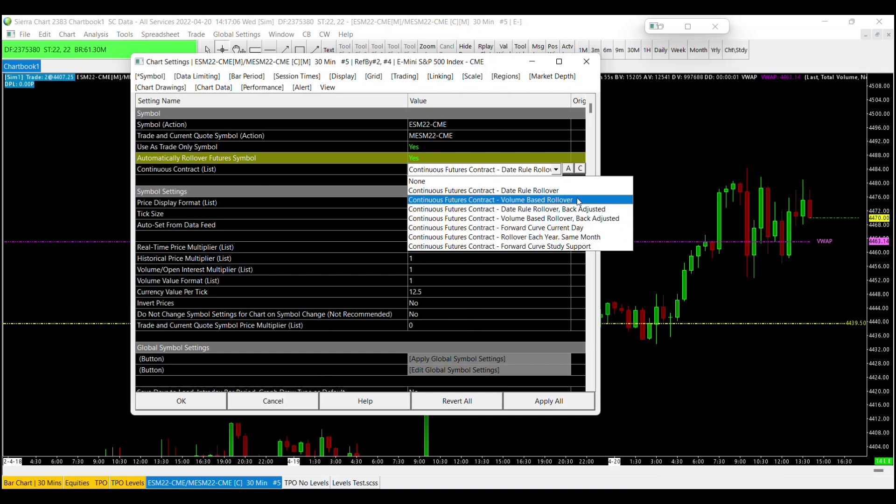
# Set Continuous Contract to Date Rule Rollover and apply the chart settings
pyautogui.click(579, 281)
pyautogui.click(543, 172)
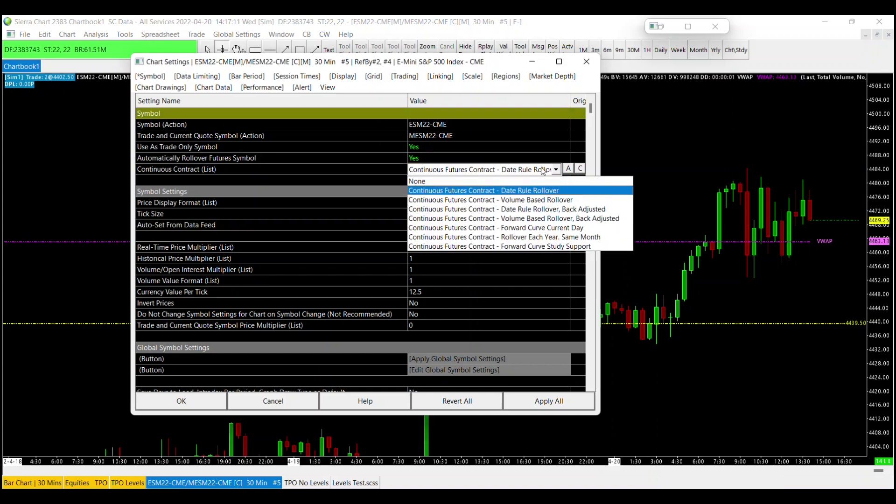
pyautogui.click(528, 192)
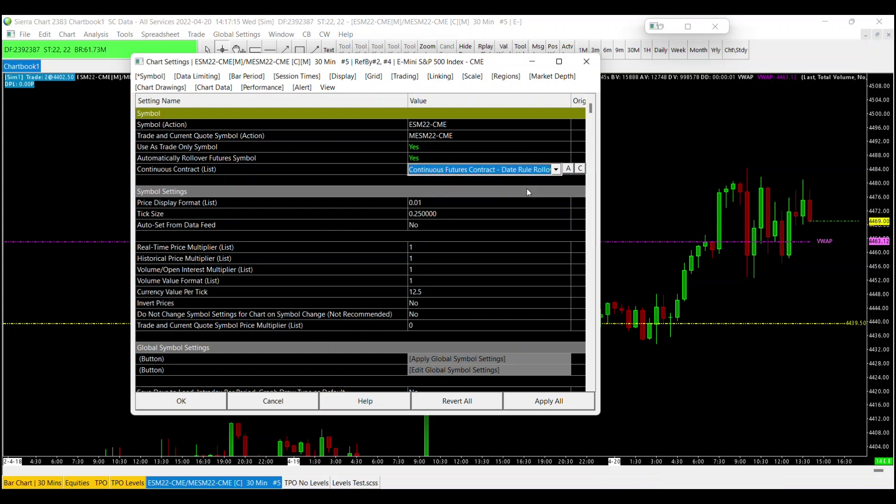
pyautogui.click(566, 171)
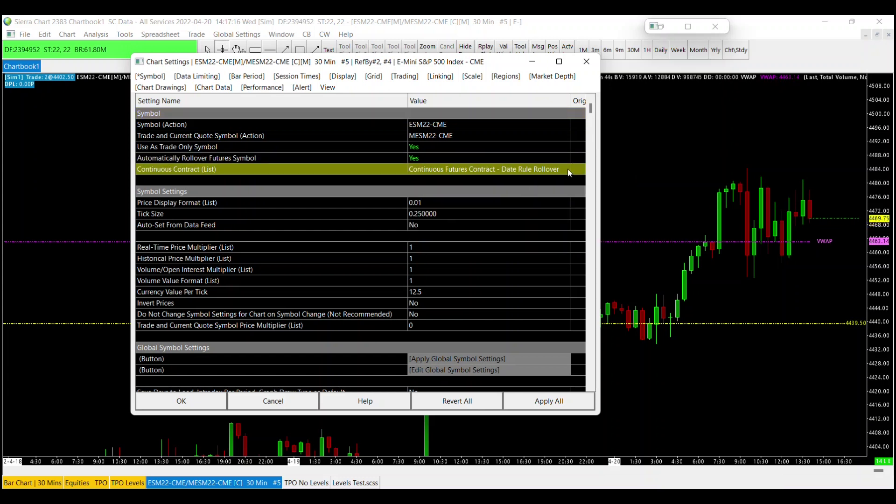
pyautogui.click(564, 402)
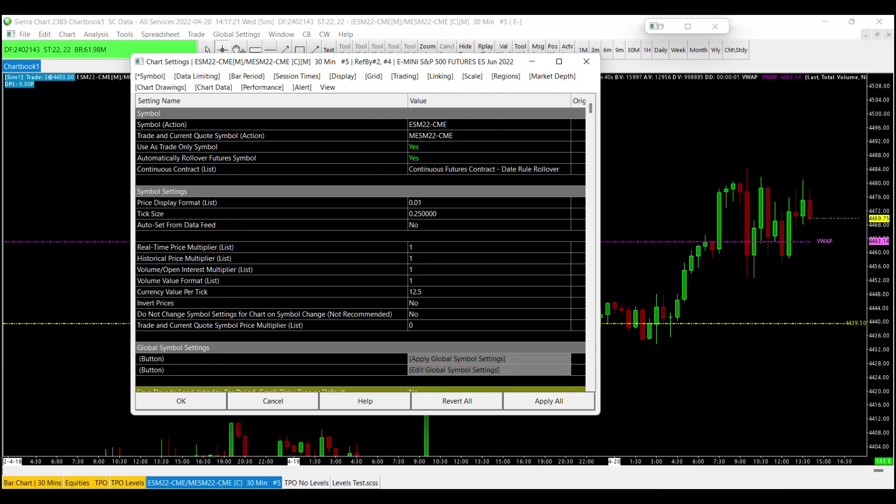
pyautogui.click(688, 424)
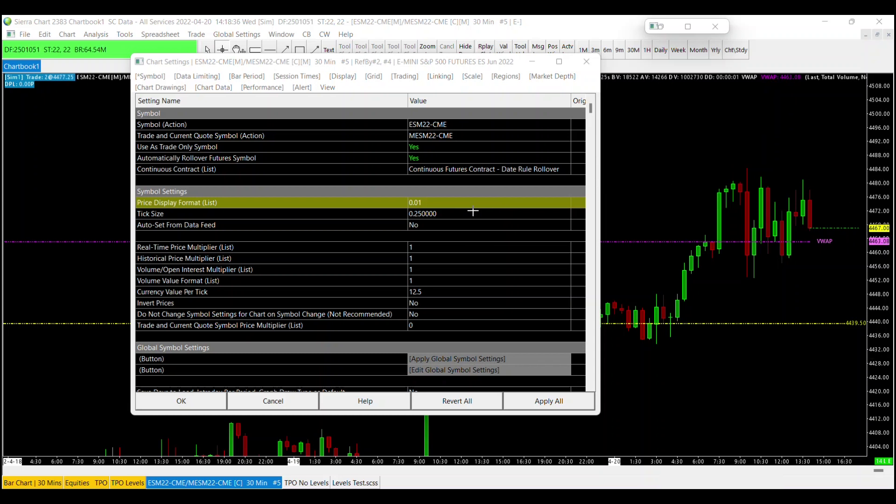
pyautogui.click(442, 203)
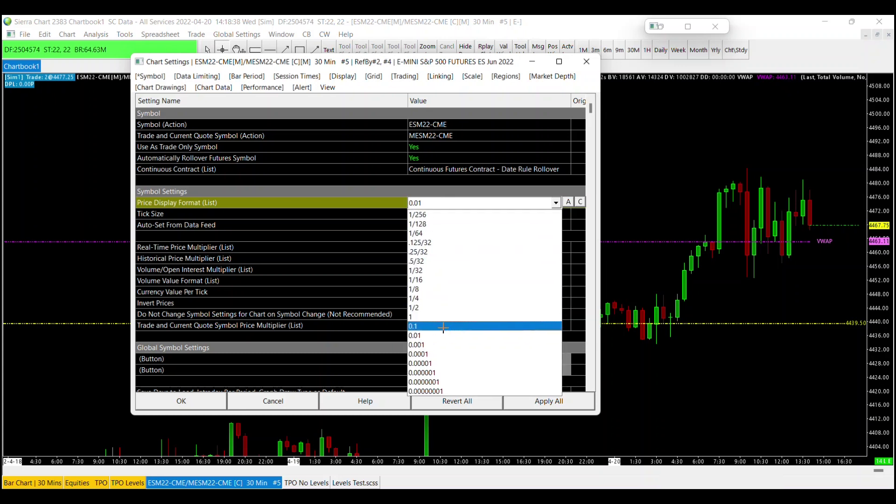
pyautogui.click(443, 327)
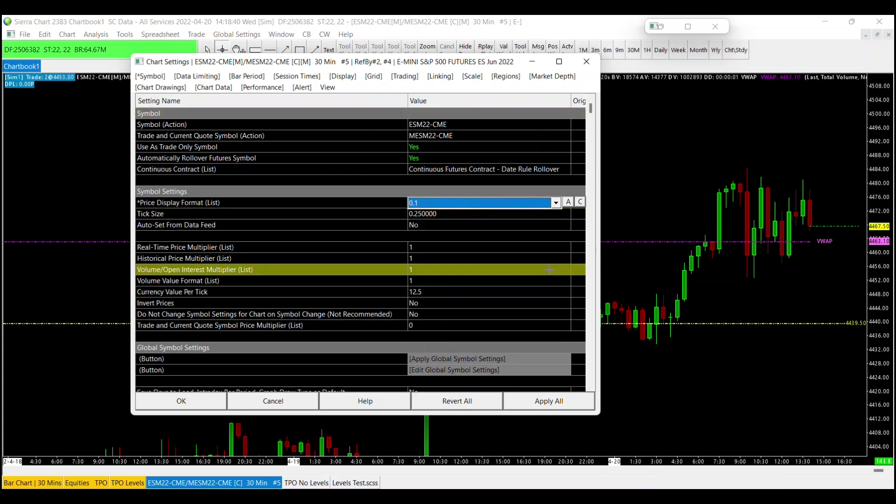
pyautogui.click(570, 406)
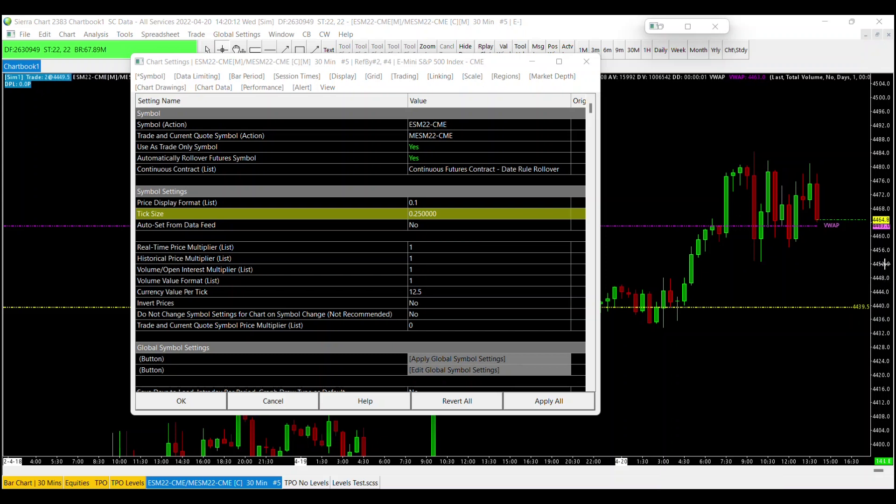
pyautogui.click(485, 203)
pyautogui.click(485, 203)
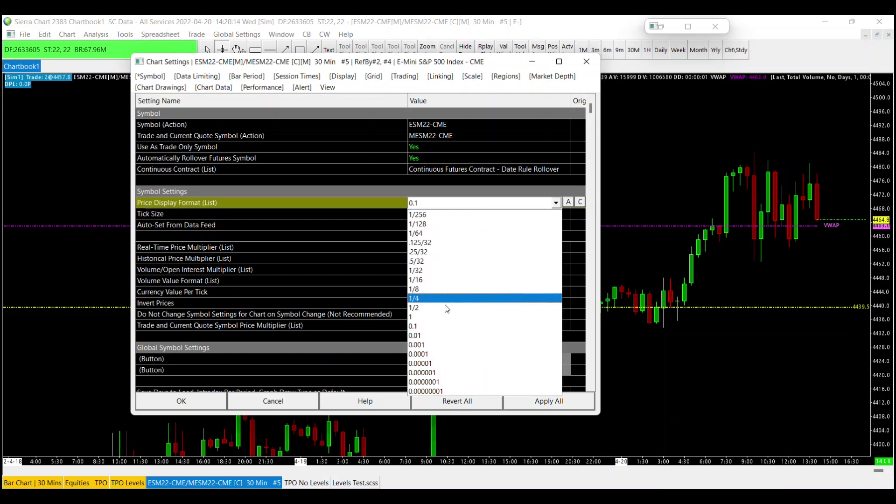
pyautogui.click(449, 337)
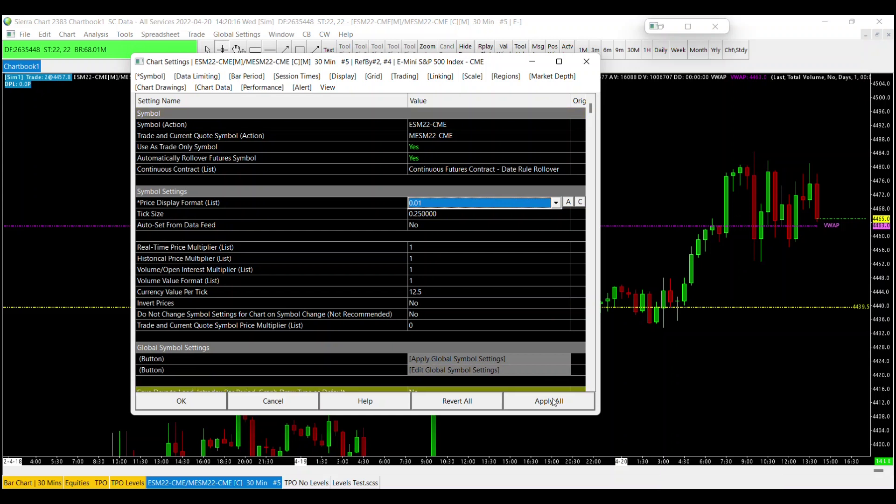
pyautogui.click(568, 403)
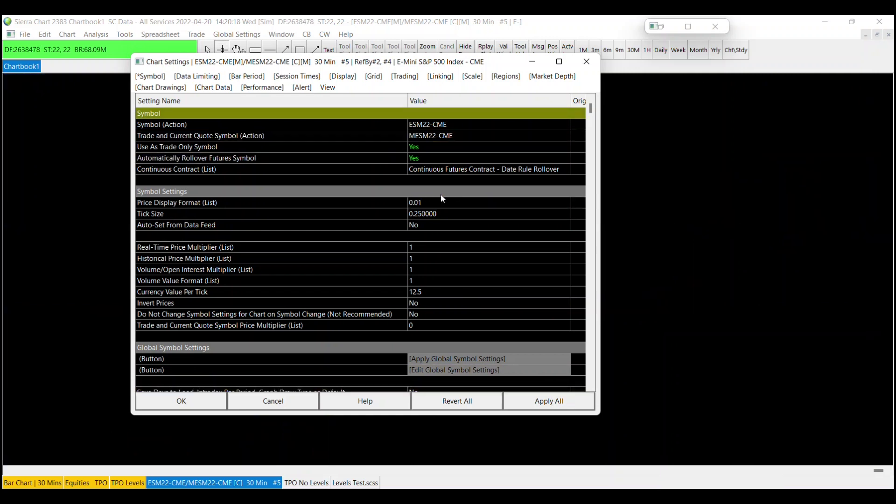
pyautogui.click(464, 201)
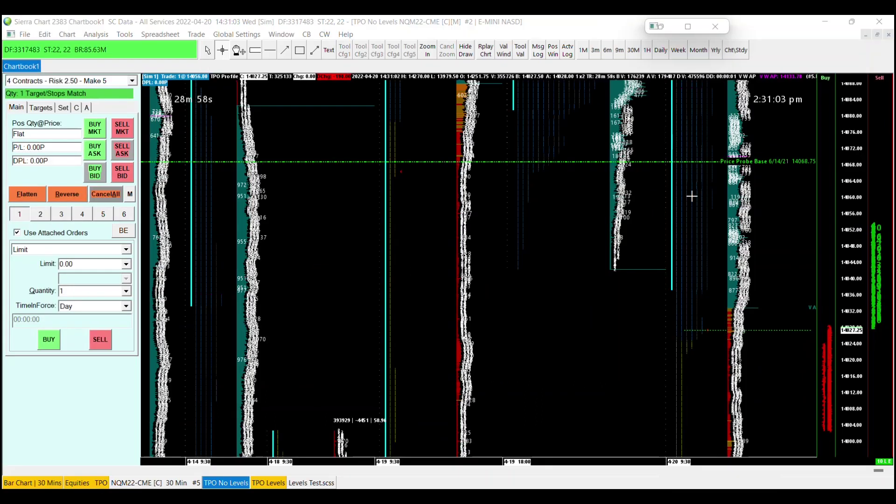
# Switch to the NQM22-CME TPO chart and start editing its 0.250000 Tick Size
pyautogui.hotkey('ctrl', 'Tab')
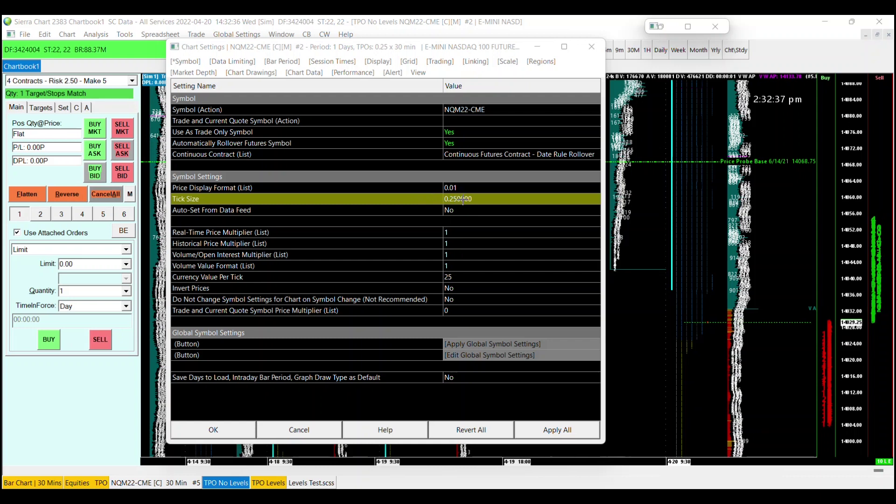
pyautogui.click(447, 199)
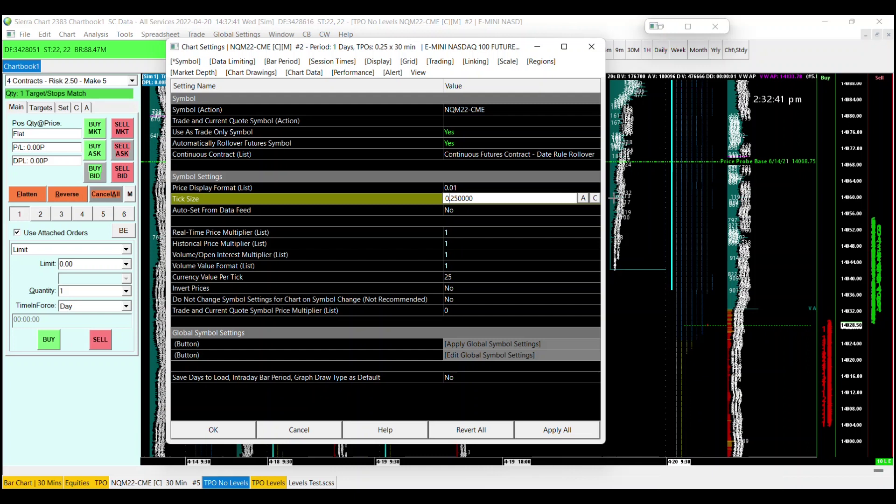
# Change the NQ chart's Tick Size to 1.25 and apply it
pyautogui.press('BackSpace')
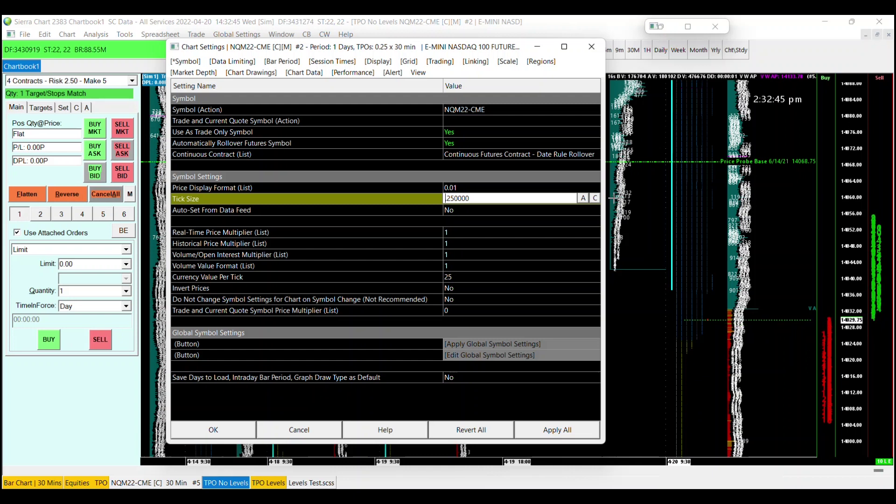
pyautogui.write('1')
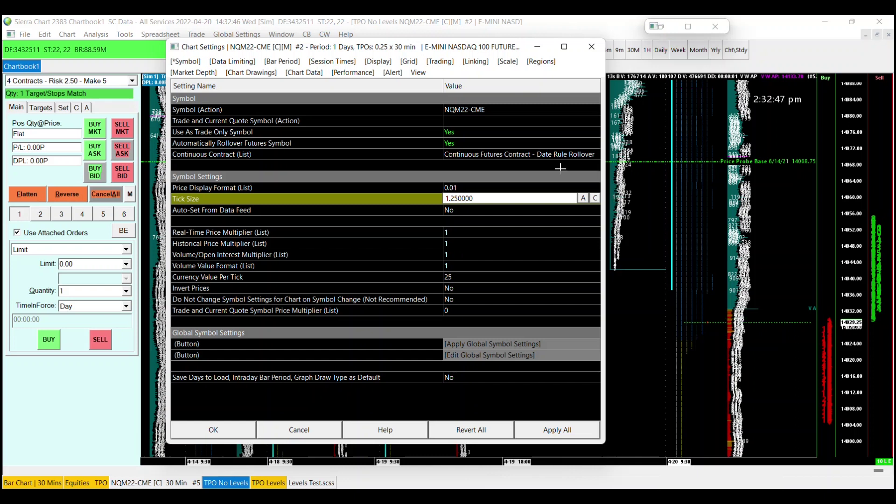
pyautogui.click(584, 199)
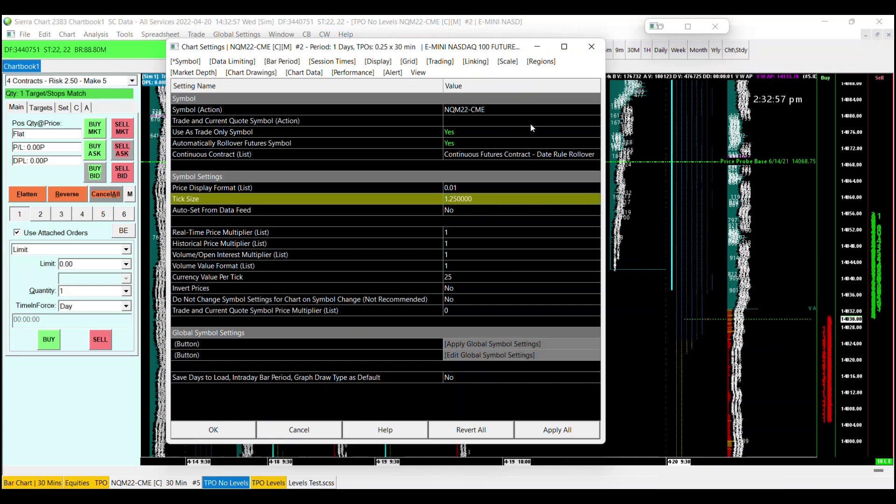
pyautogui.click(579, 434)
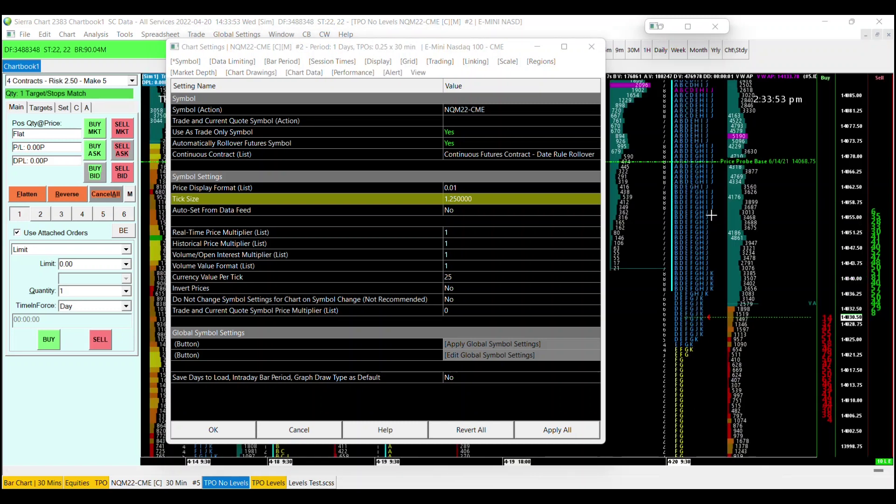
pyautogui.moveTo(551, 46); pyautogui.dragTo(510, 45)
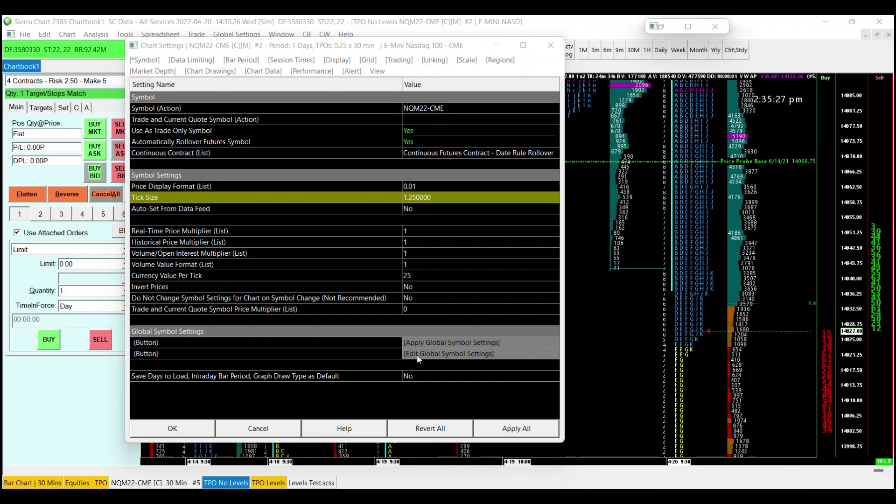
# Take the 1.25 tick size from global symbol settings, apply it, and open NQ?##-CME Symbol Settings
pyautogui.click(426, 343)
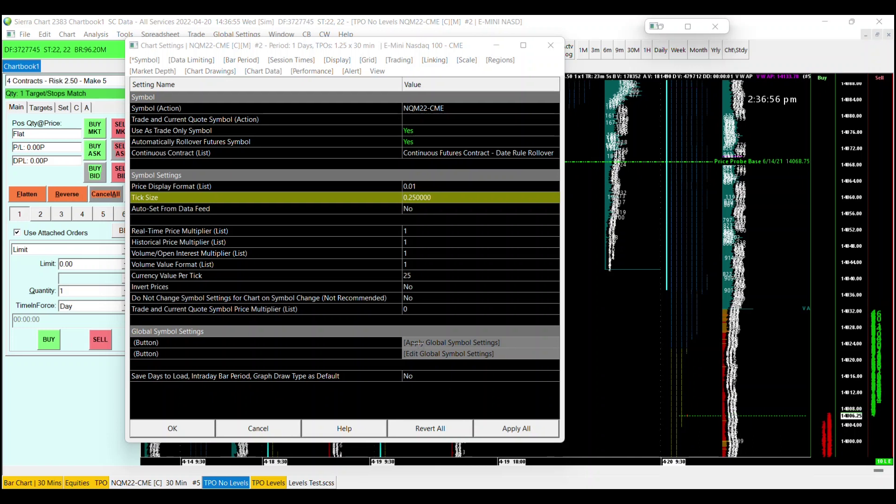
pyautogui.click(417, 344)
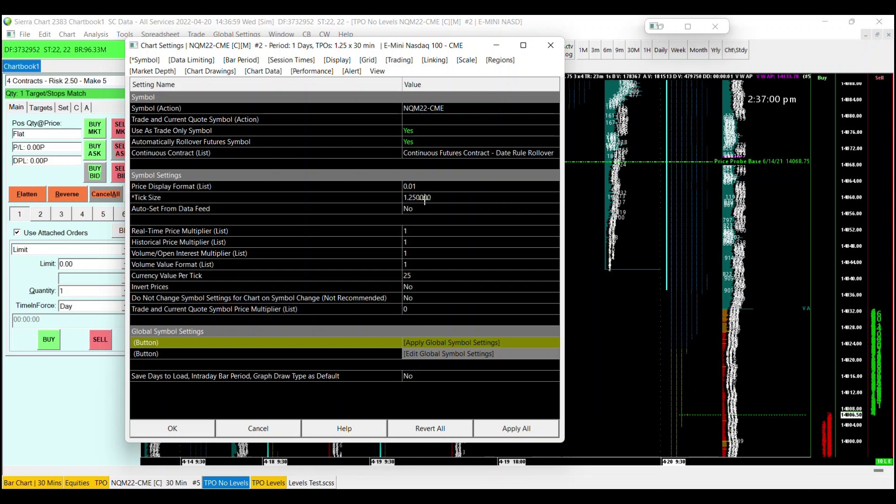
pyautogui.click(394, 198)
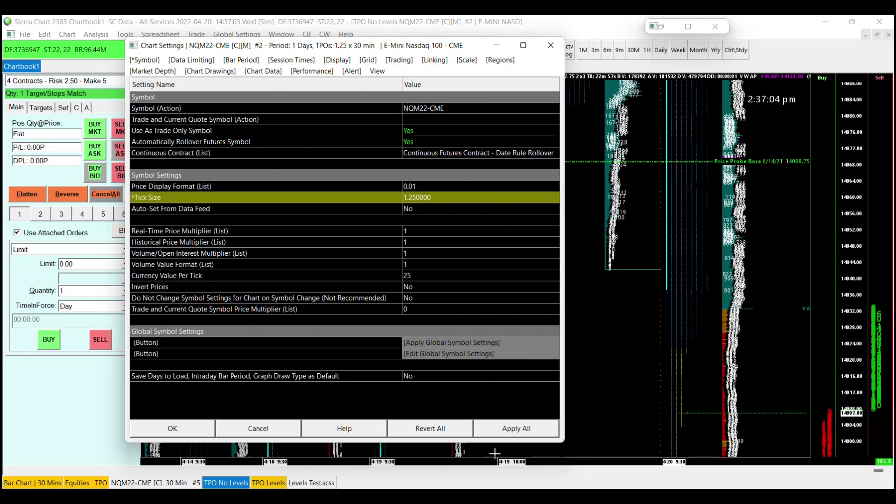
pyautogui.click(527, 432)
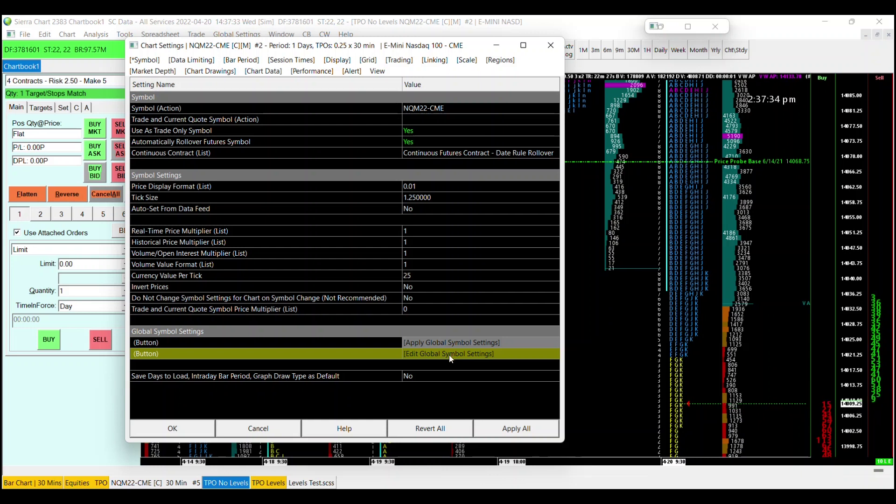
pyautogui.click(449, 354)
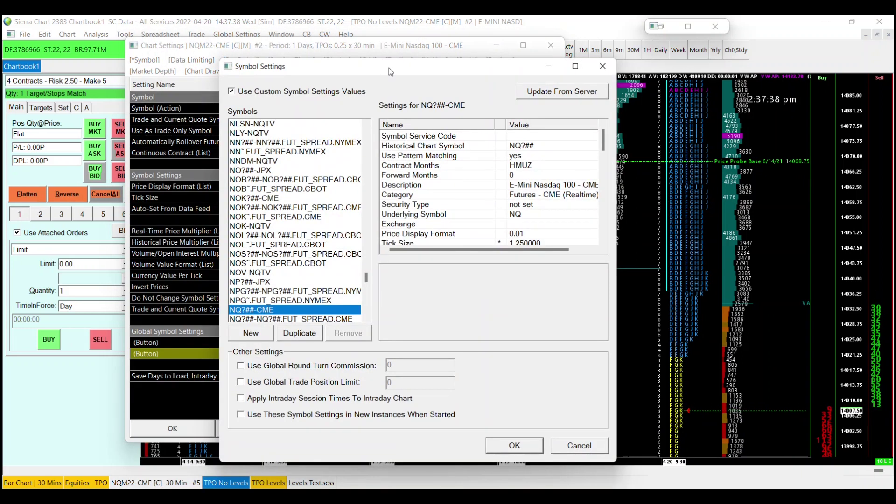
# Confirm the NQ?##-CME tick size is Custom 1.25 and set Currency Value Per Tick to Custom 25
pyautogui.click(465, 157)
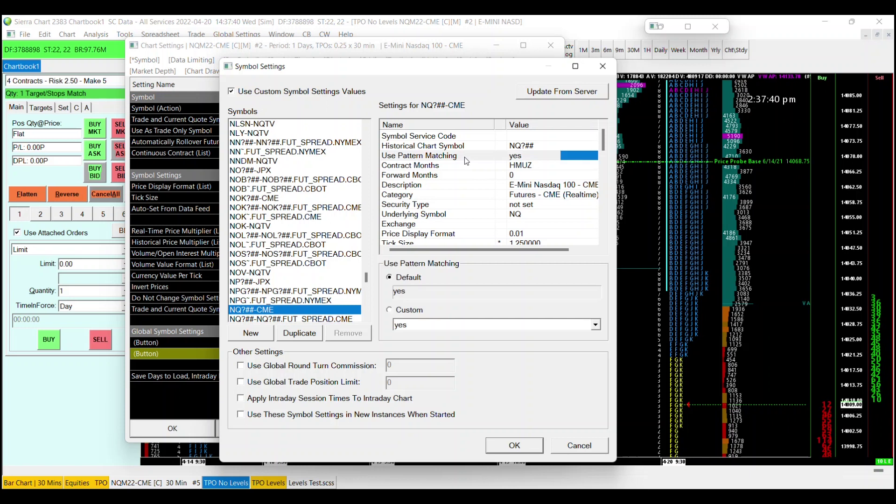
pyautogui.click(466, 225)
pyautogui.scroll(-1, 466, 229)
pyautogui.click(453, 213)
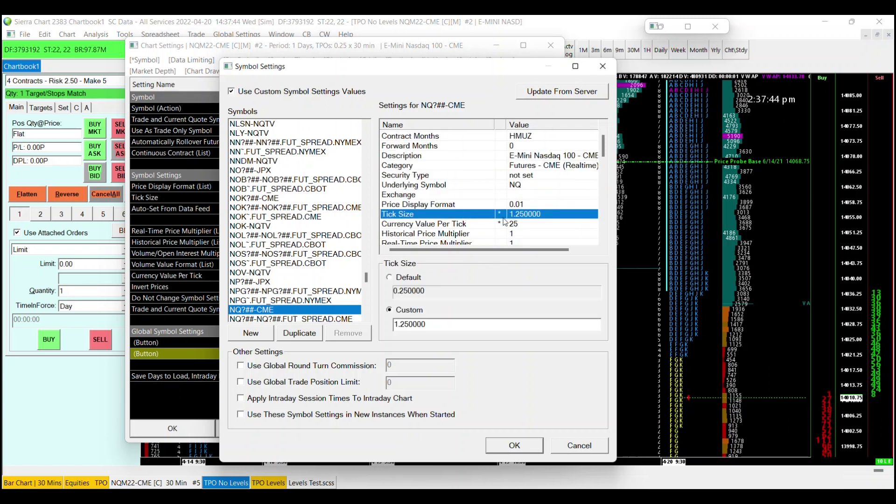
pyautogui.click(536, 224)
pyautogui.click(486, 214)
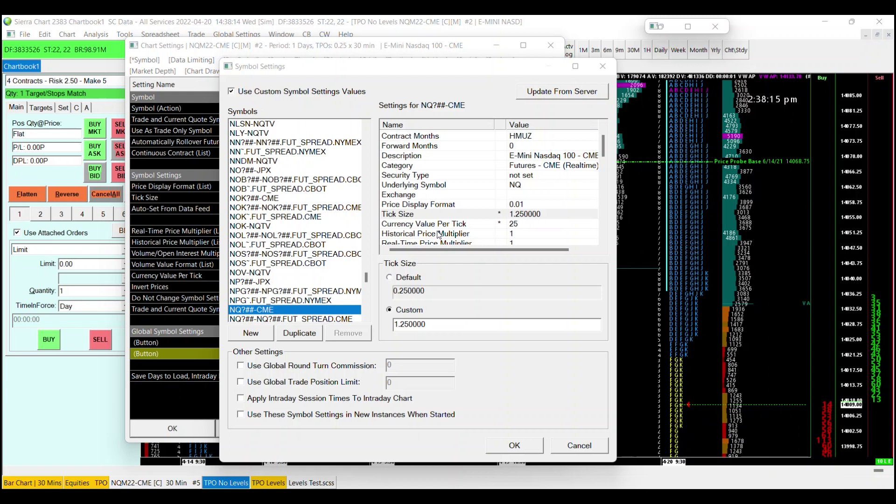
pyautogui.click(433, 227)
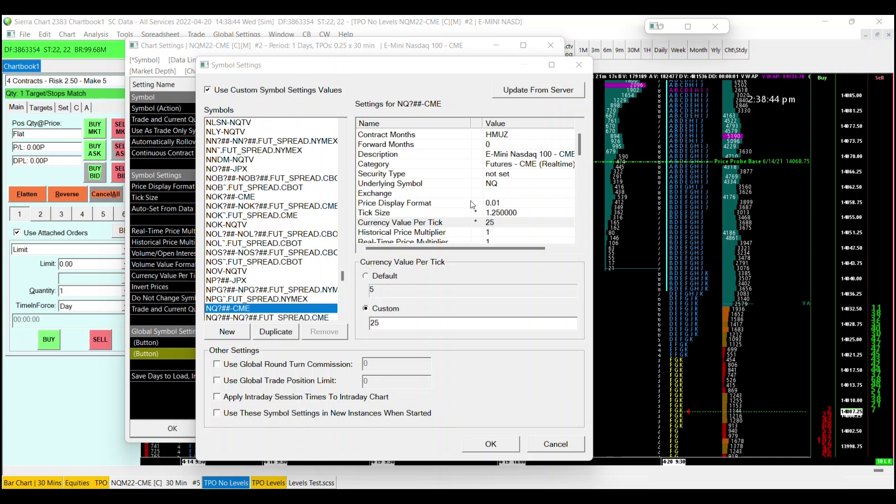
pyautogui.scroll(-6, 469, 202)
# Verify Round Turn Commission is Custom 4, then scroll through the remaining NQ symbol settings
pyautogui.scroll(2, 480, 214)
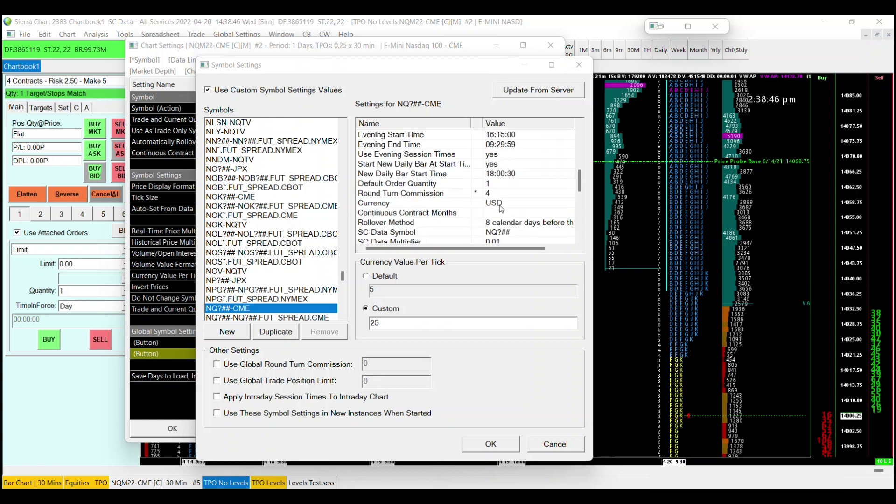
pyautogui.click(439, 194)
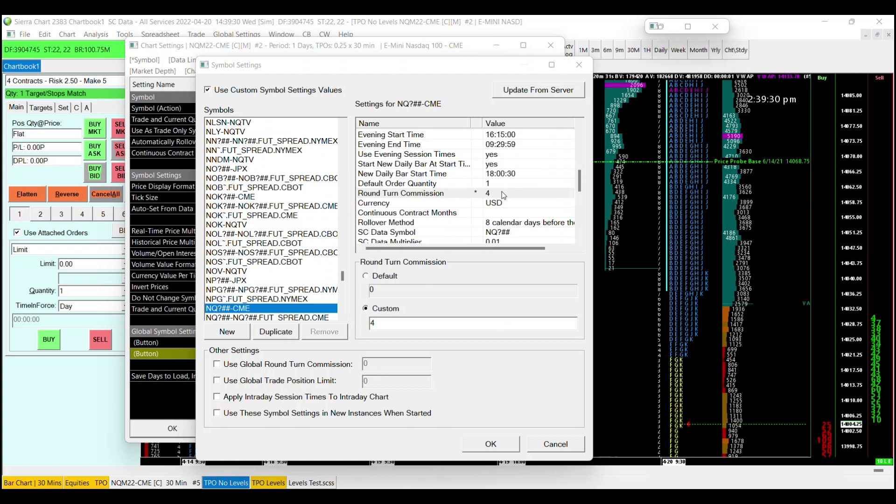
pyautogui.scroll(-5, 493, 196)
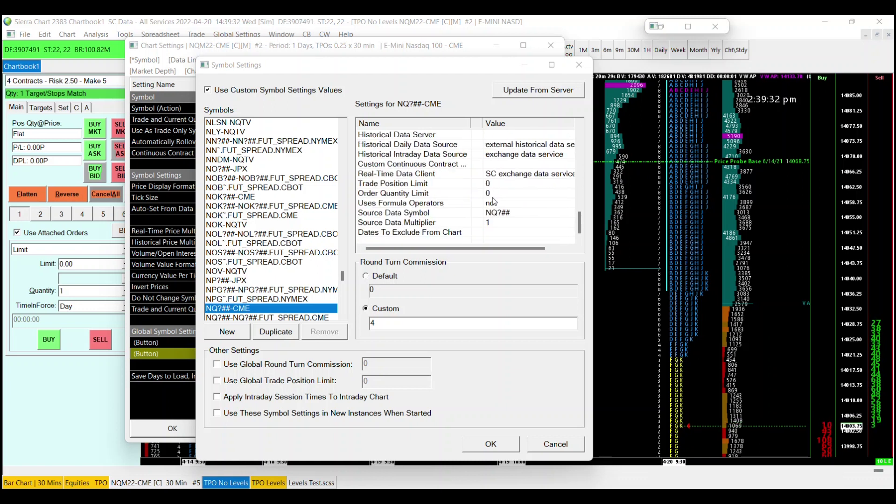
pyautogui.scroll(4, 495, 203)
pyautogui.scroll(5, 495, 206)
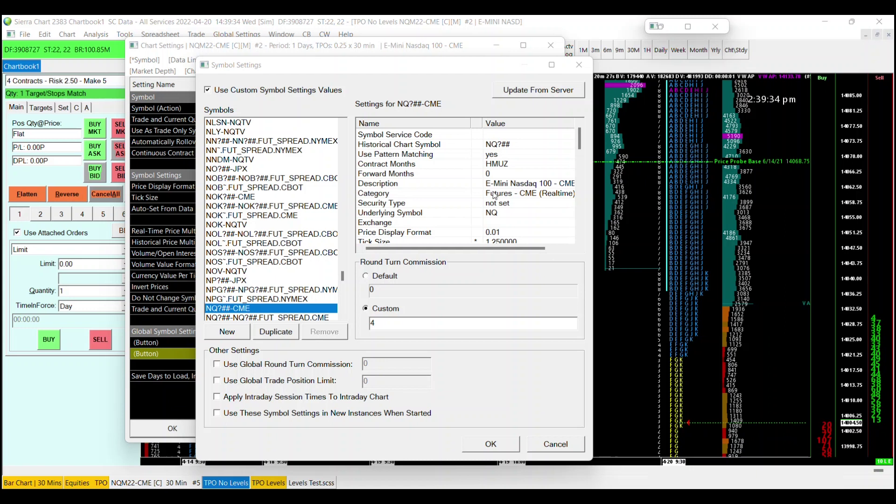
pyautogui.scroll(-7, 493, 194)
pyautogui.scroll(-5, 493, 194)
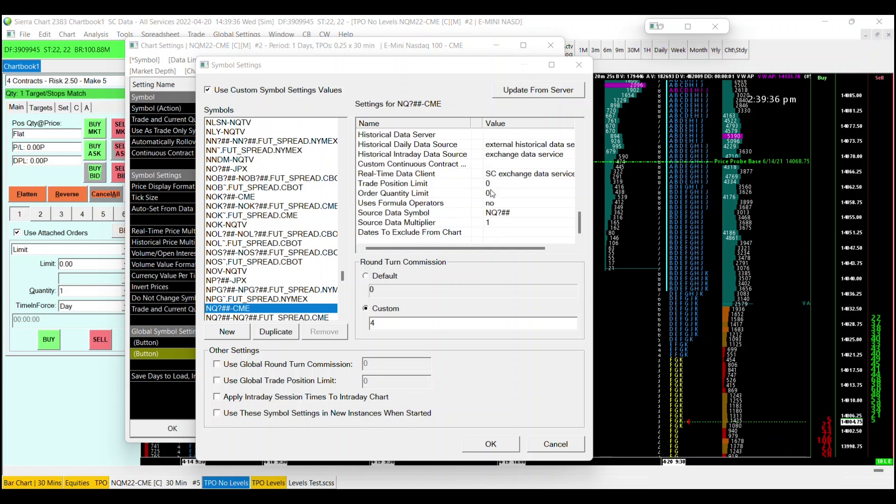
pyautogui.scroll(8, 490, 196)
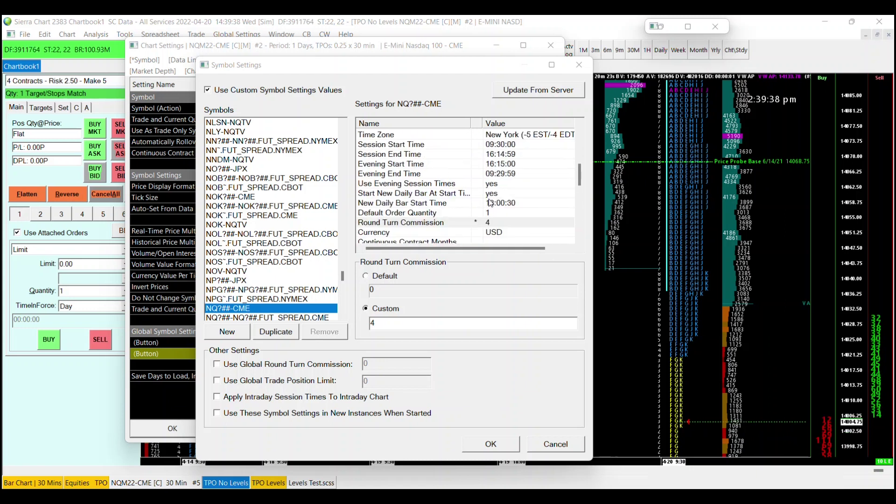
pyautogui.scroll(1, 490, 203)
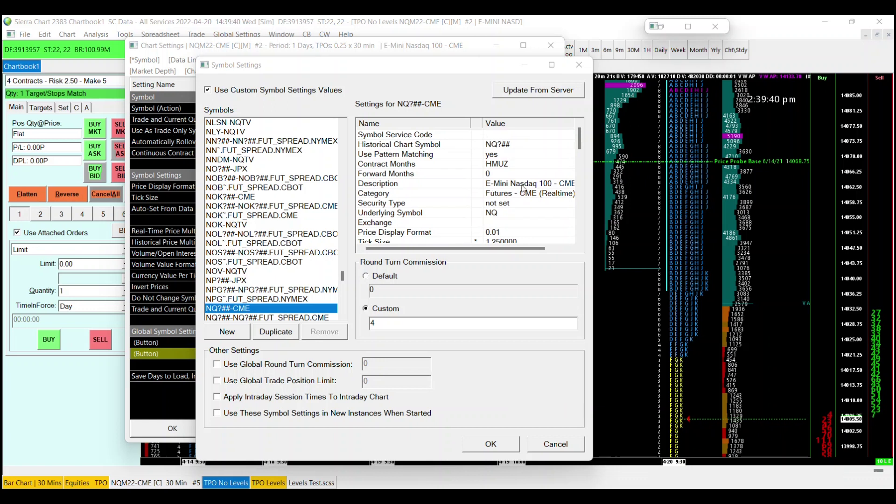
pyautogui.scroll(-6, 511, 200)
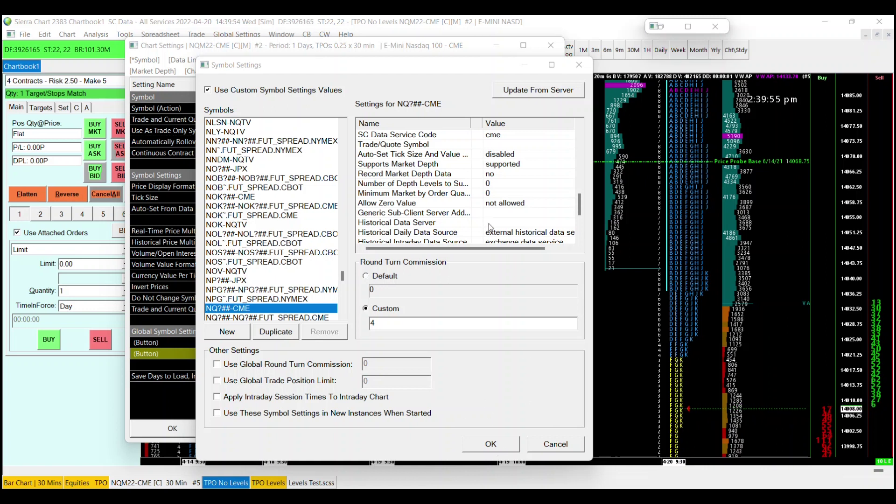
# Apply the symbol settings to the chart and set 'Save Days to Load, Intraday Bar Period, Graph Draw Type as Default' to Yes
pyautogui.click(495, 450)
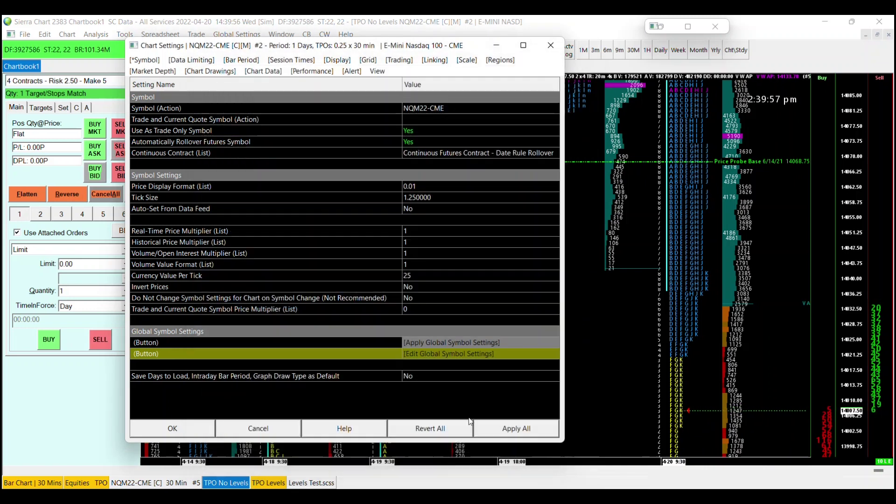
pyautogui.click(516, 428)
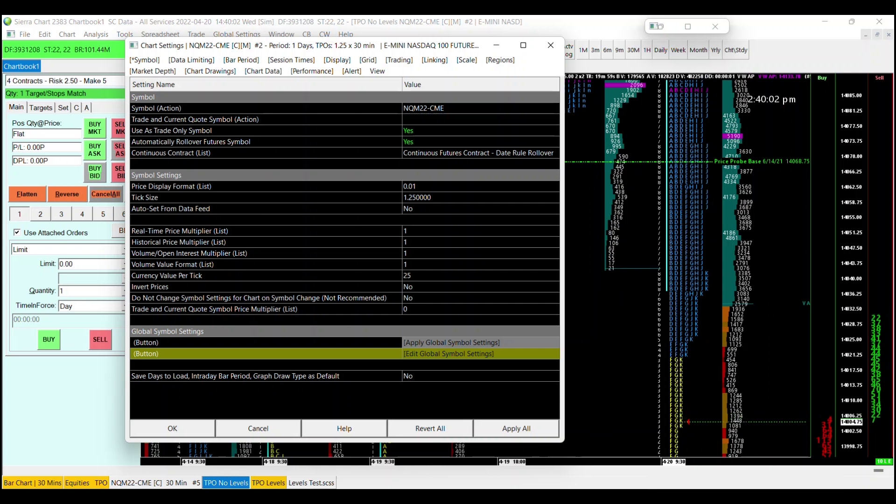
pyautogui.click(266, 376)
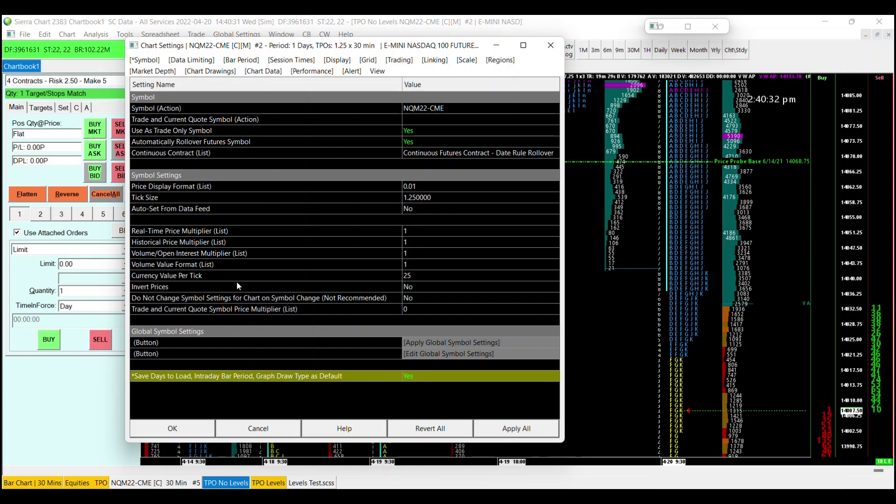
pyautogui.click(192, 60)
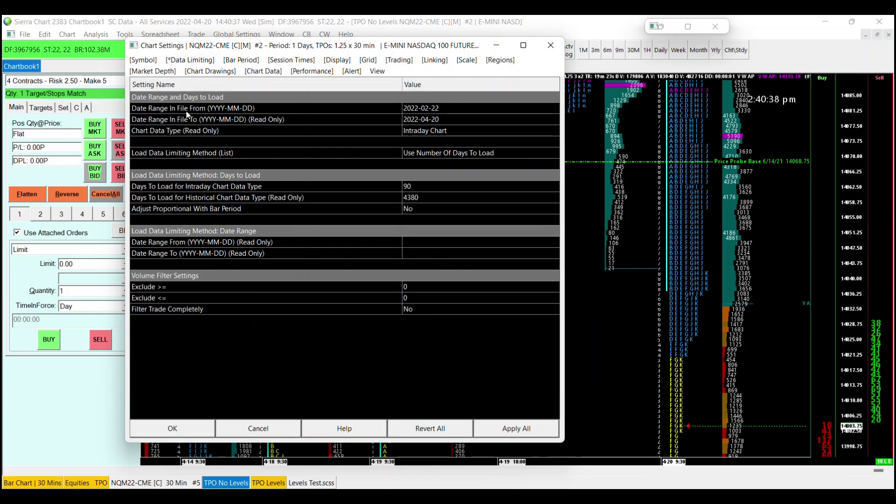
# Check the 90 days to load, then set Graph Draw Type to Candlestick Body Only
pyautogui.click(364, 189)
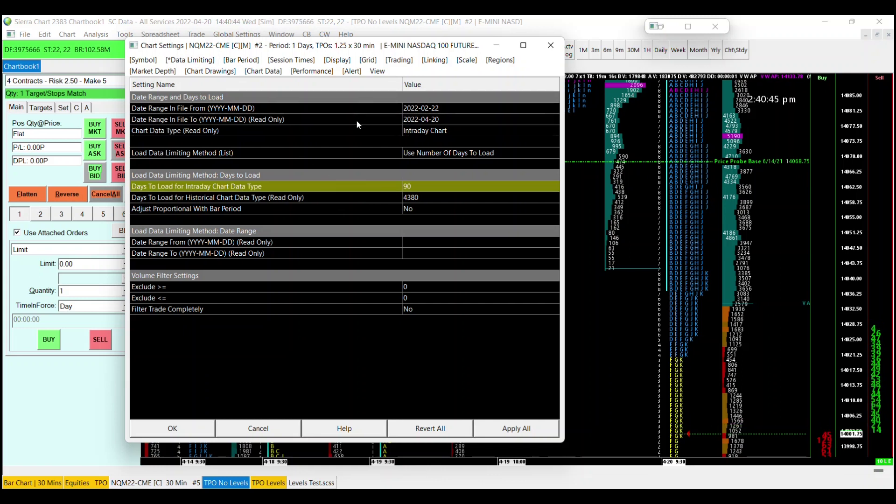
pyautogui.click(240, 60)
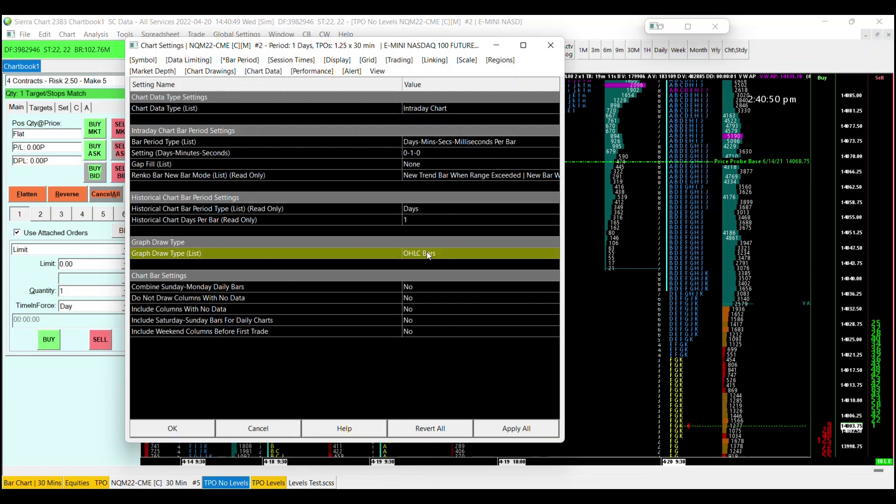
pyautogui.click(442, 254)
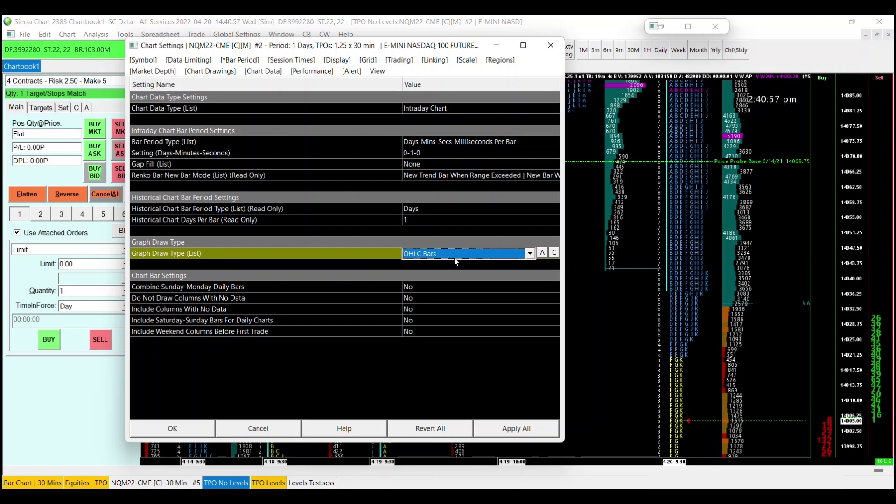
pyautogui.click(455, 258)
pyautogui.click(438, 285)
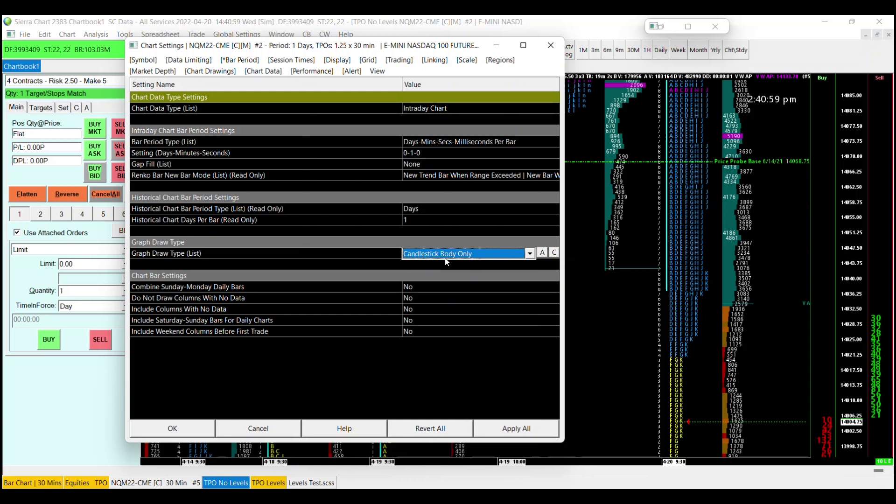
# Apply all chart settings with the save-as-default option checked
pyautogui.click(148, 60)
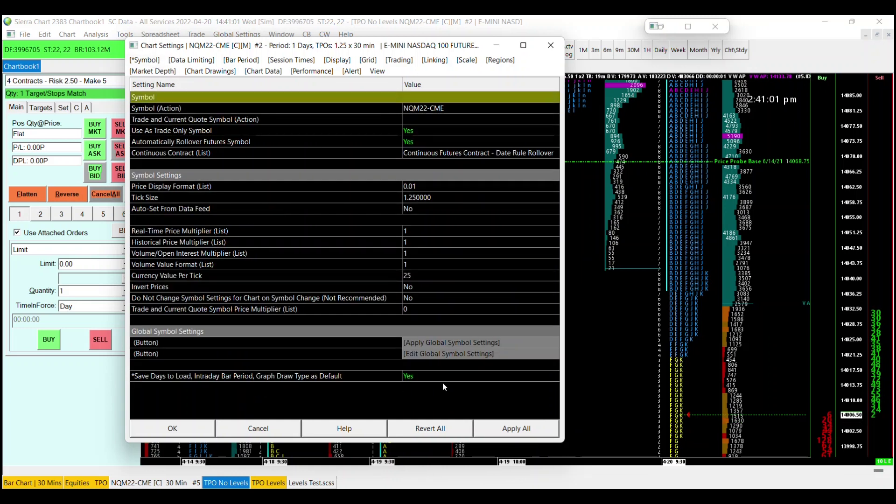
pyautogui.click(522, 432)
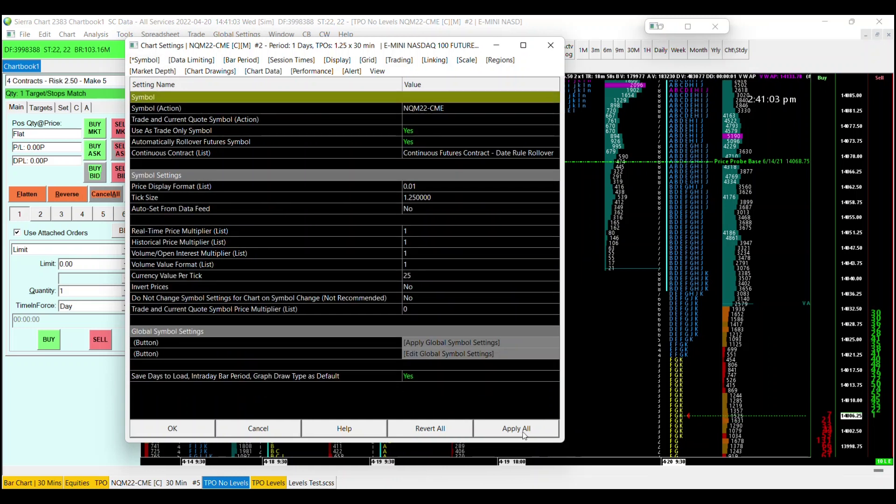
pyautogui.click(304, 377)
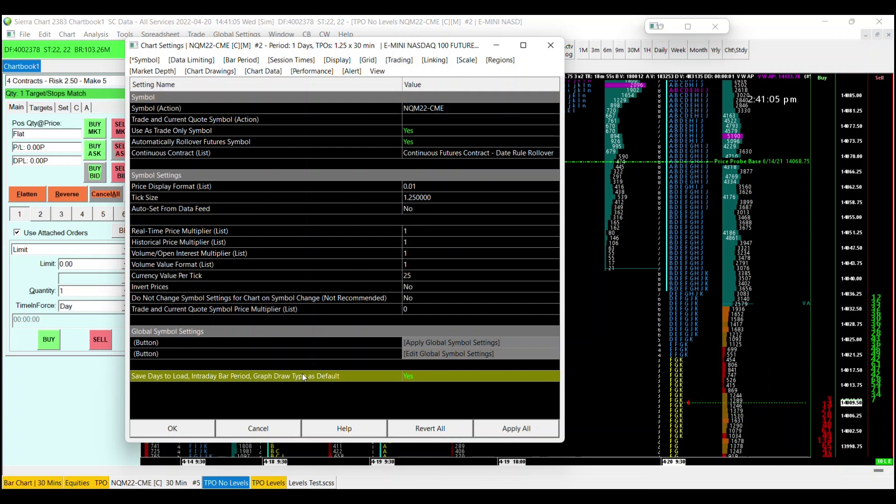
pyautogui.click(362, 392)
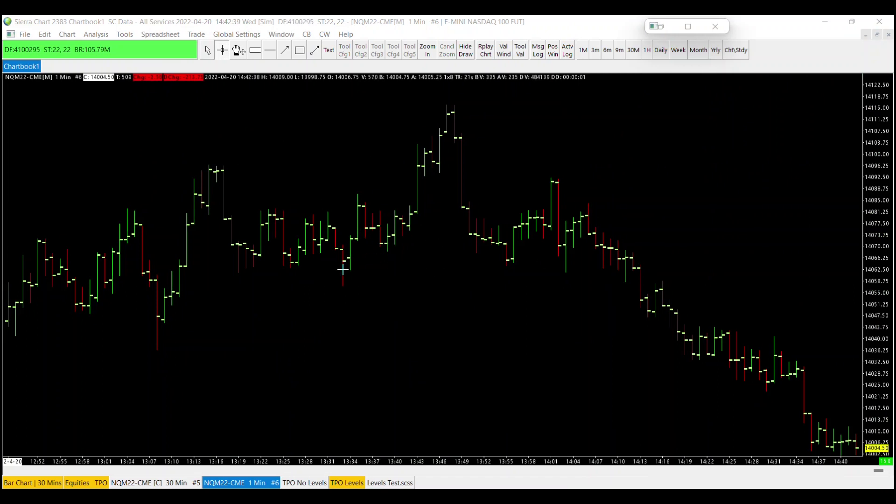
# Switch to the NQM22-CME 30 Min chart with Ctrl+Tab
pyautogui.hotkey('ctrl', 'Tab')
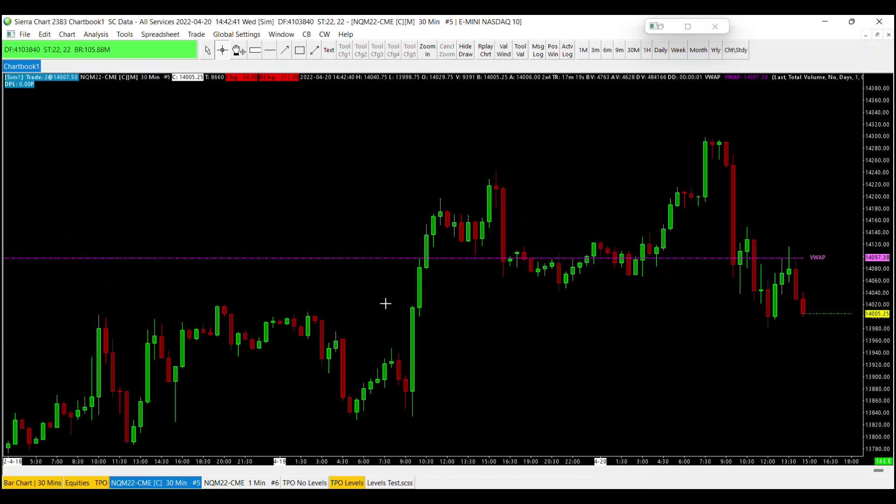